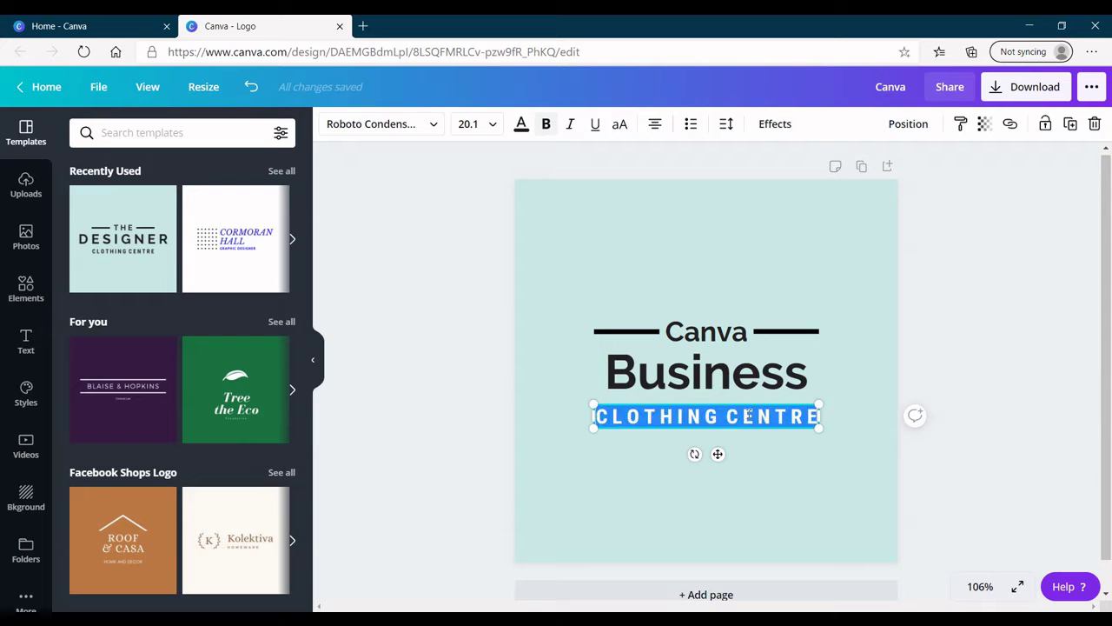
# Replace the logo's tagline with "Canva with RFM" and apply the Moontime and Glacial Indifference style to the design
pyautogui.write('Canva with RFM')
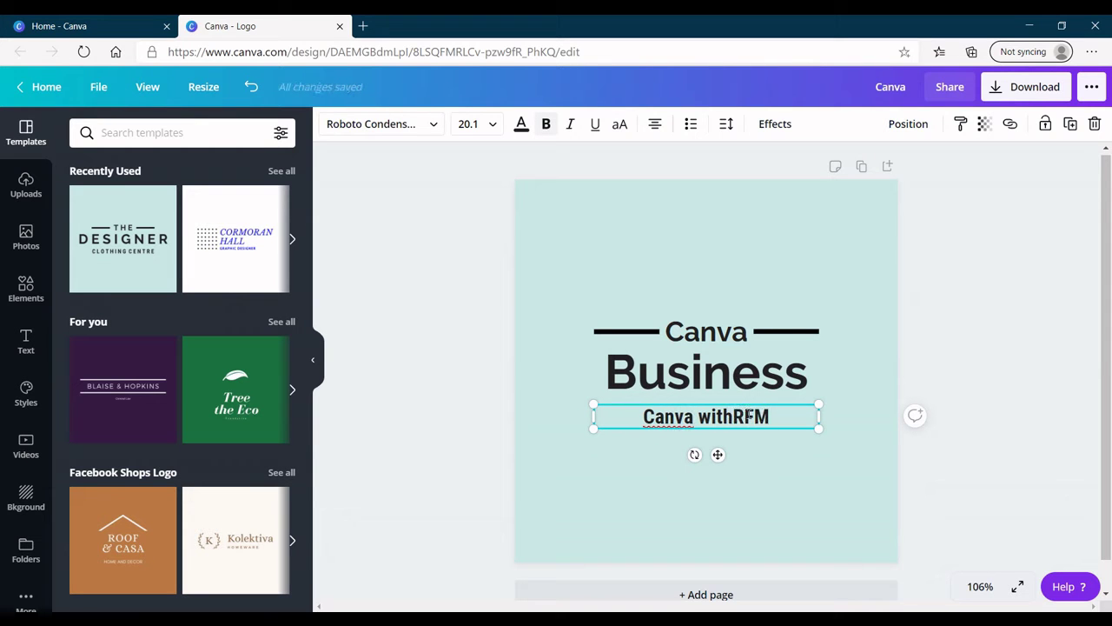
pyautogui.press('Left')
pyautogui.press('Left')
pyautogui.press('Left')
pyautogui.click(26, 394)
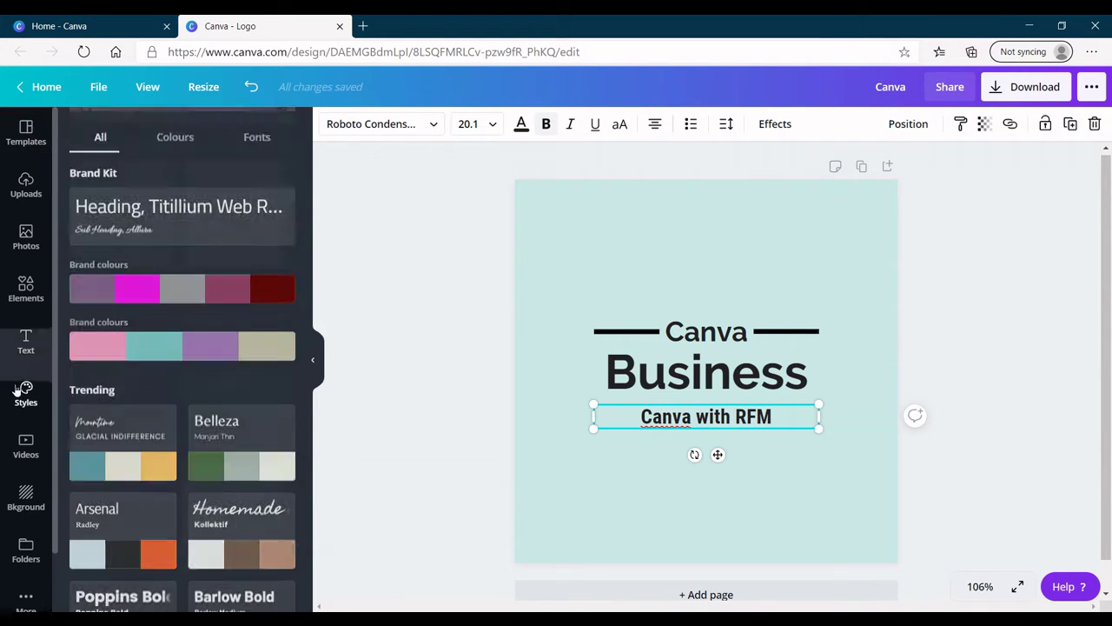
pyautogui.click(126, 461)
# Enlarge the "Business" text to about size 72.7 and reposition it between the two smaller text lines
pyautogui.click(707, 374)
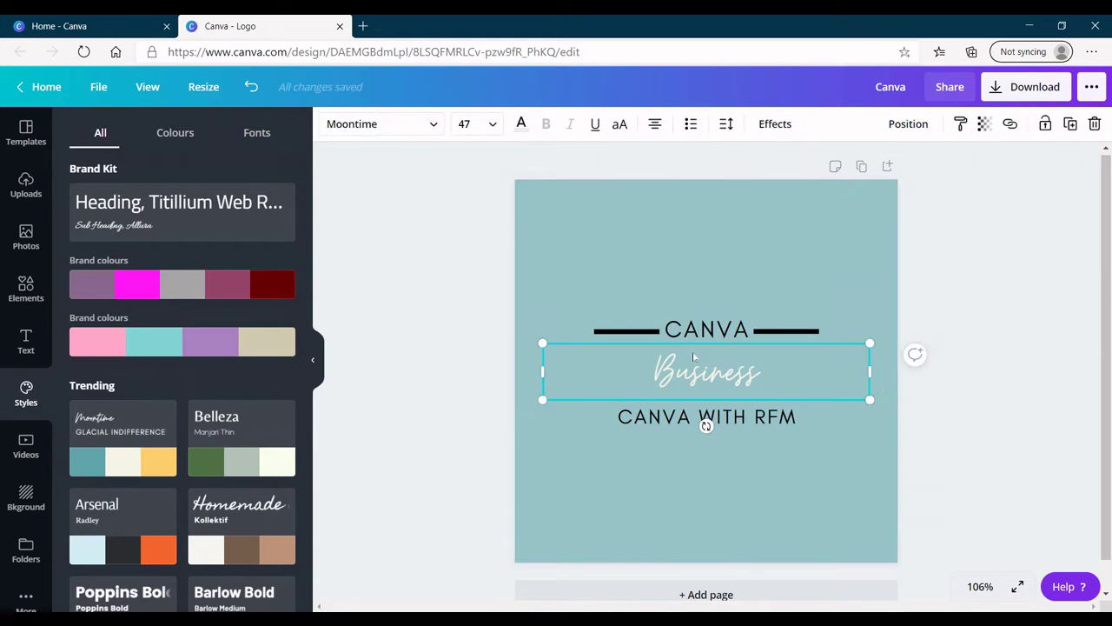
pyautogui.moveTo(869, 400); pyautogui.dragTo(952, 452)
pyautogui.moveTo(824, 383); pyautogui.dragTo(738, 377)
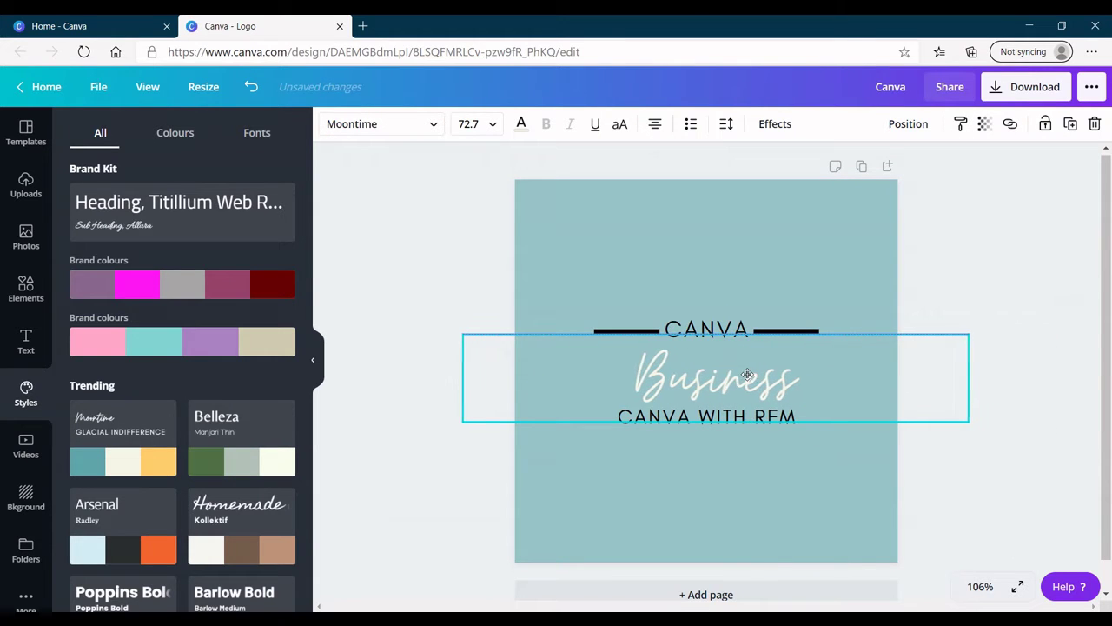
pyautogui.click(908, 123)
pyautogui.click(970, 310)
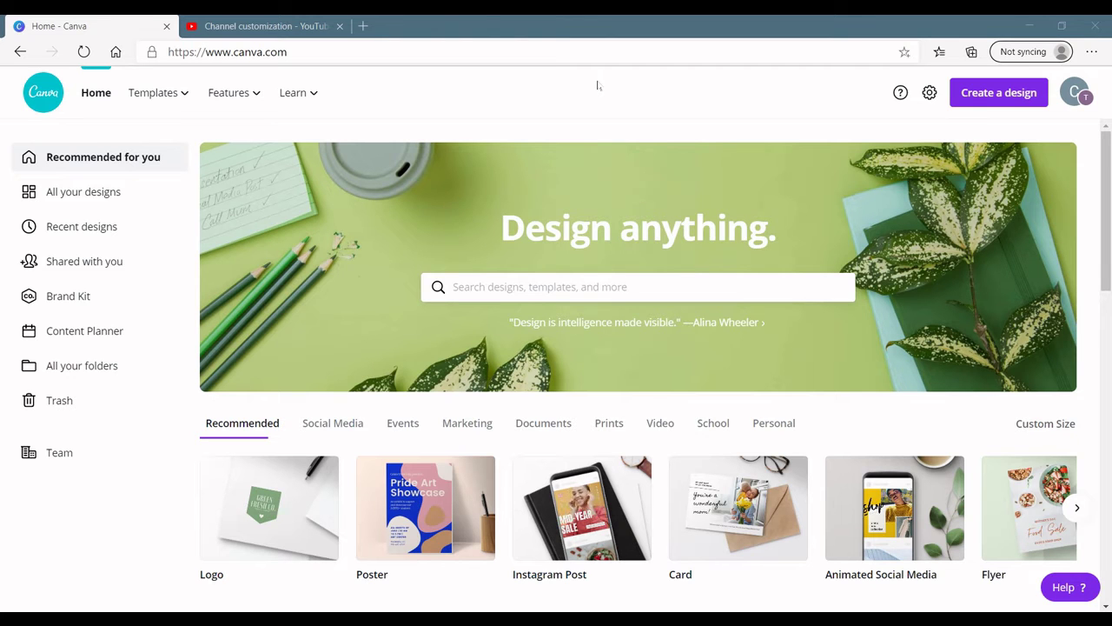
# Look at the channel branding settings in YouTube Studio and return to the Canva home page
pyautogui.click(309, 19)
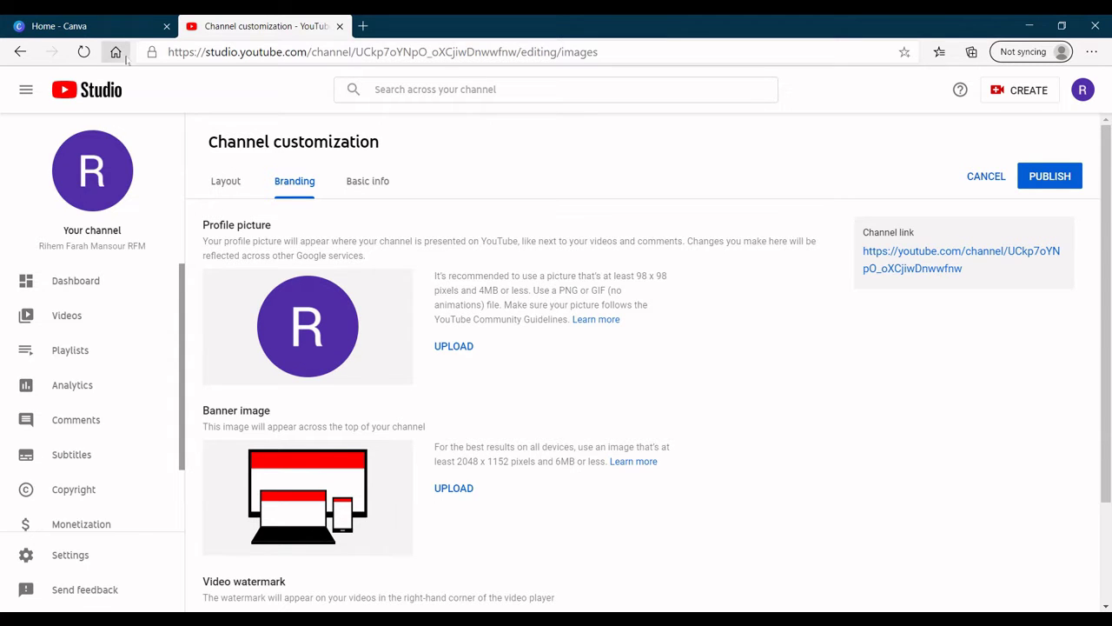
pyautogui.click(101, 20)
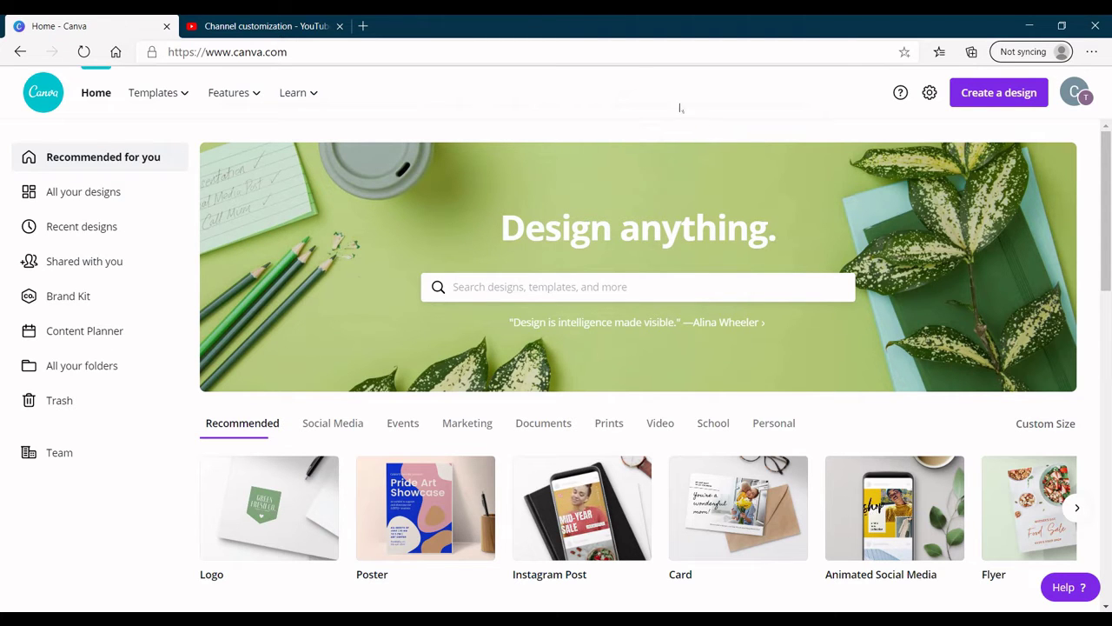
pyautogui.click(265, 23)
pyautogui.click(61, 22)
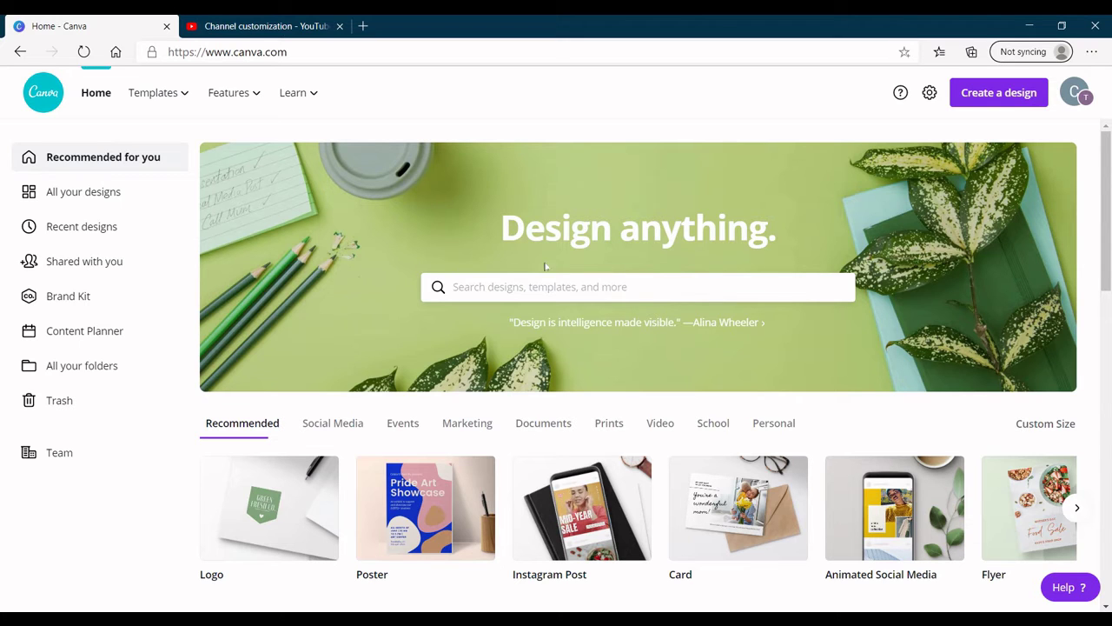
# Create a blank YouTube Channel Art design and apply the "Brigitte and Beauty" template from the beauty category to it
pyautogui.click(531, 285)
pyautogui.write('y')
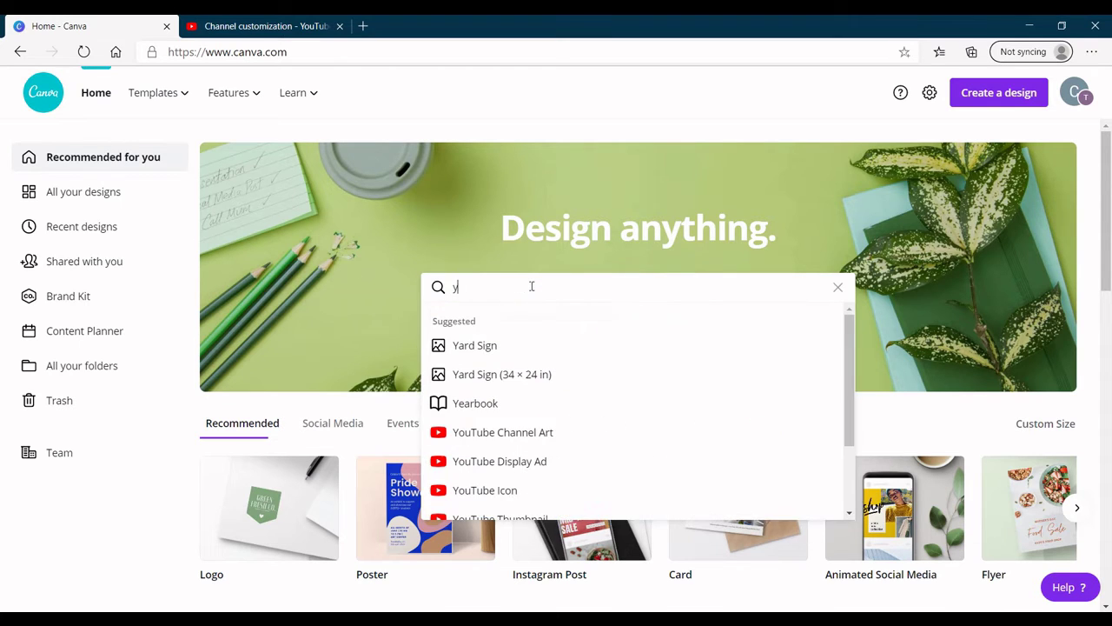
pyautogui.click(501, 433)
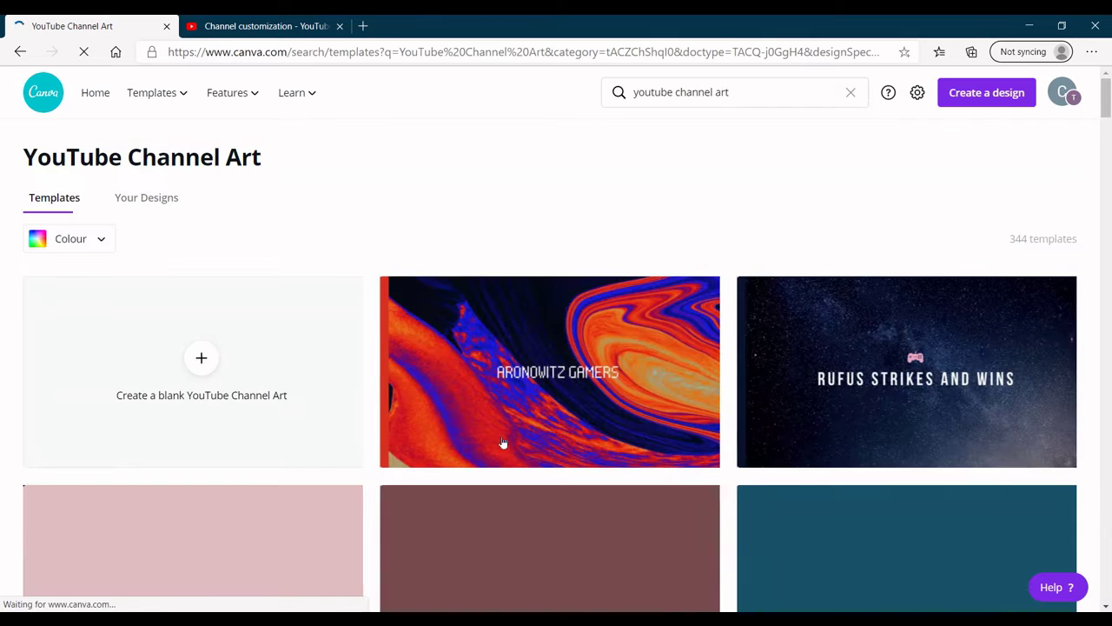
pyautogui.click(256, 414)
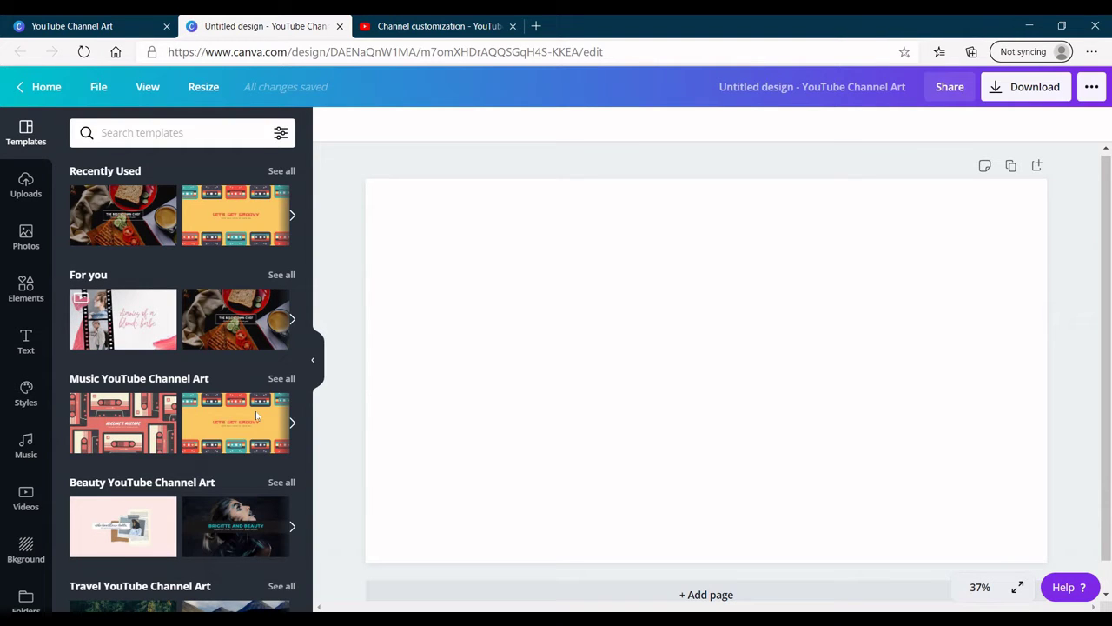
pyautogui.click(250, 541)
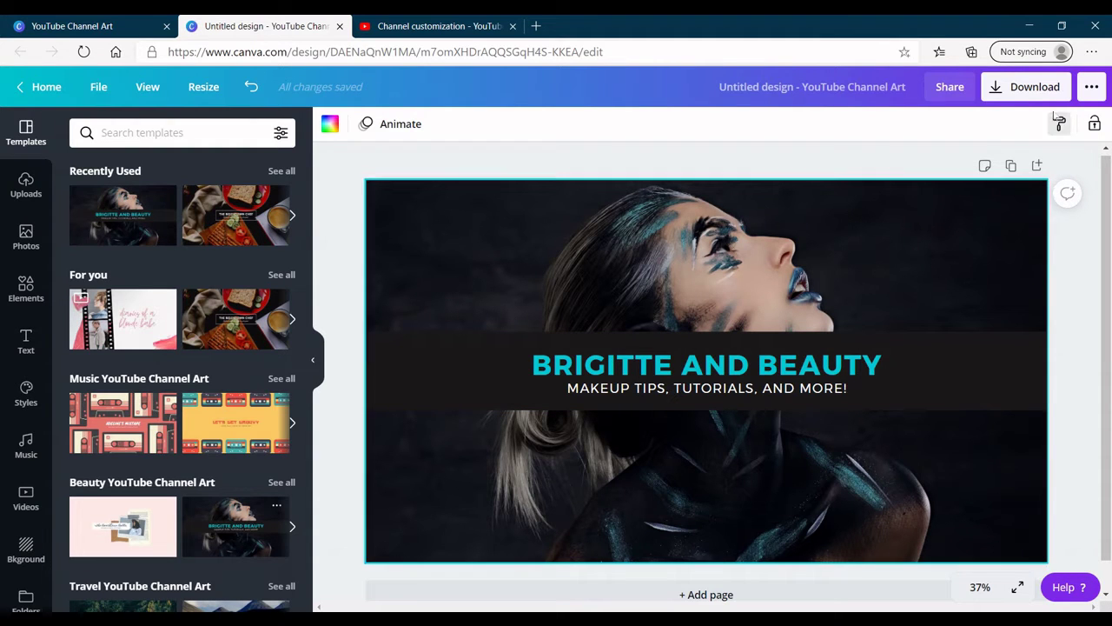
# Download the channel art design as a PNG file
pyautogui.click(1025, 86)
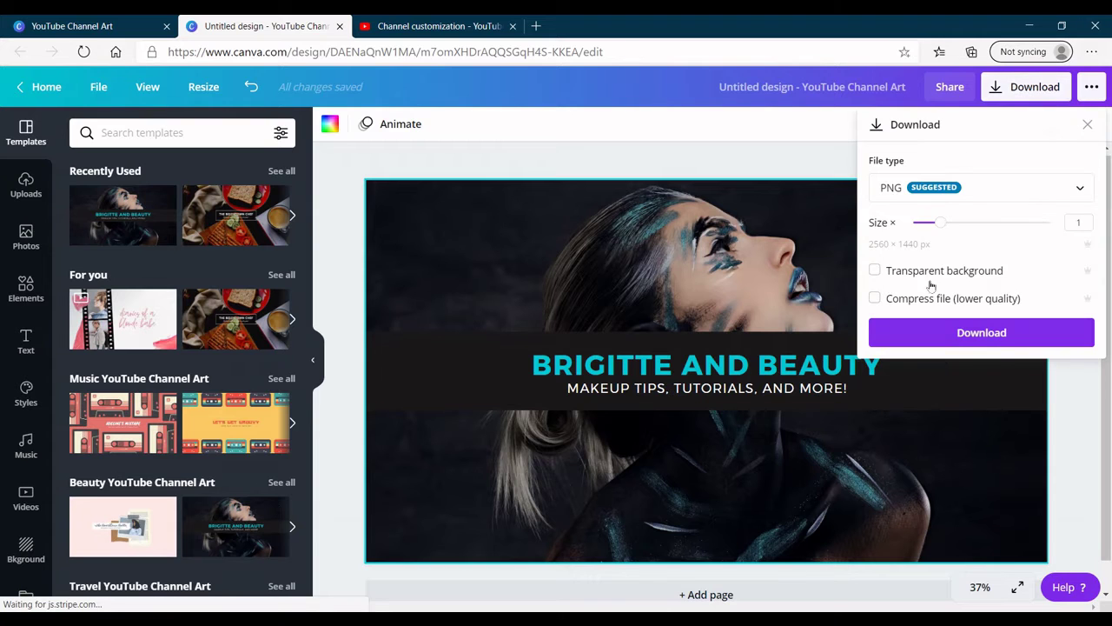
pyautogui.click(912, 297)
pyautogui.click(933, 330)
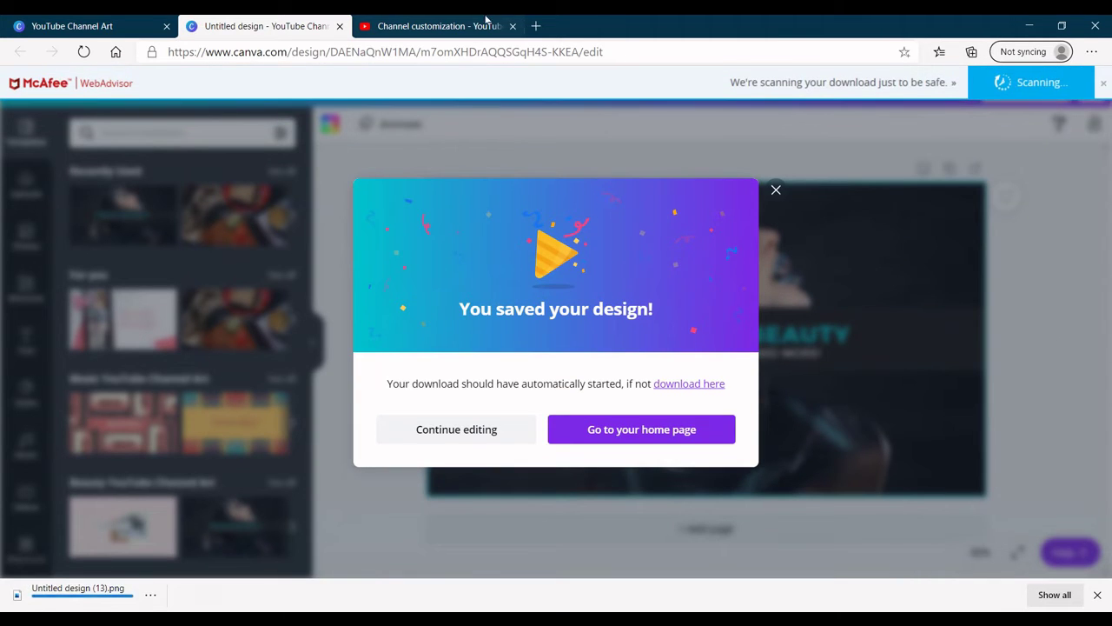
# Load the downloaded PNG as the banner image in YouTube Studio, preview its desktop and TV viewing areas, and cancel the upload
pyautogui.click(486, 25)
pyautogui.click(460, 489)
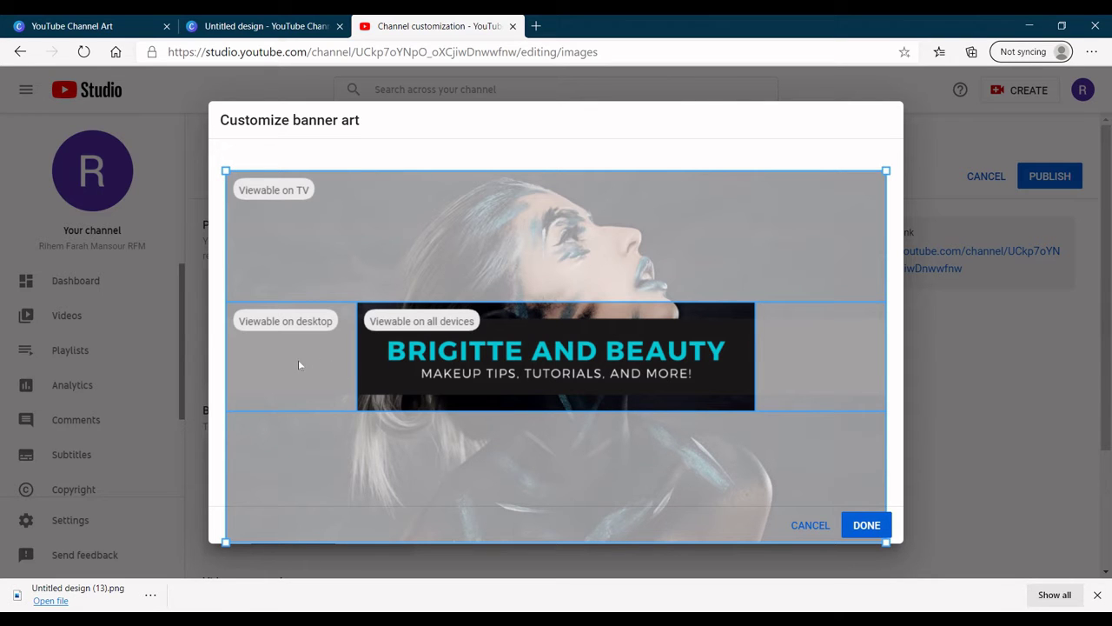
pyautogui.moveTo(270, 326)
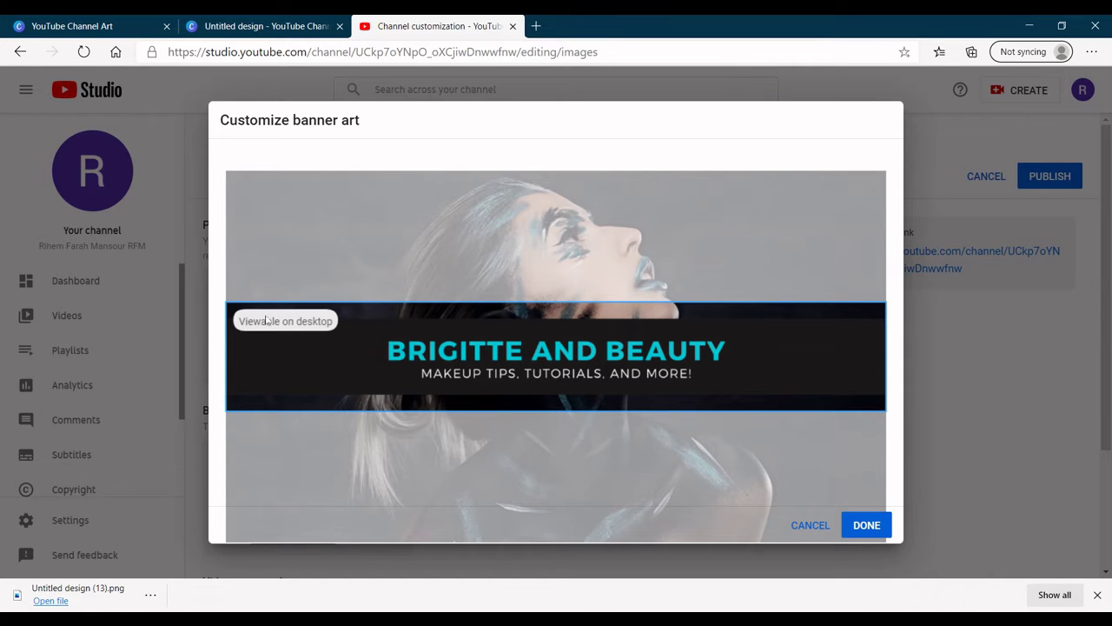
pyautogui.moveTo(254, 191)
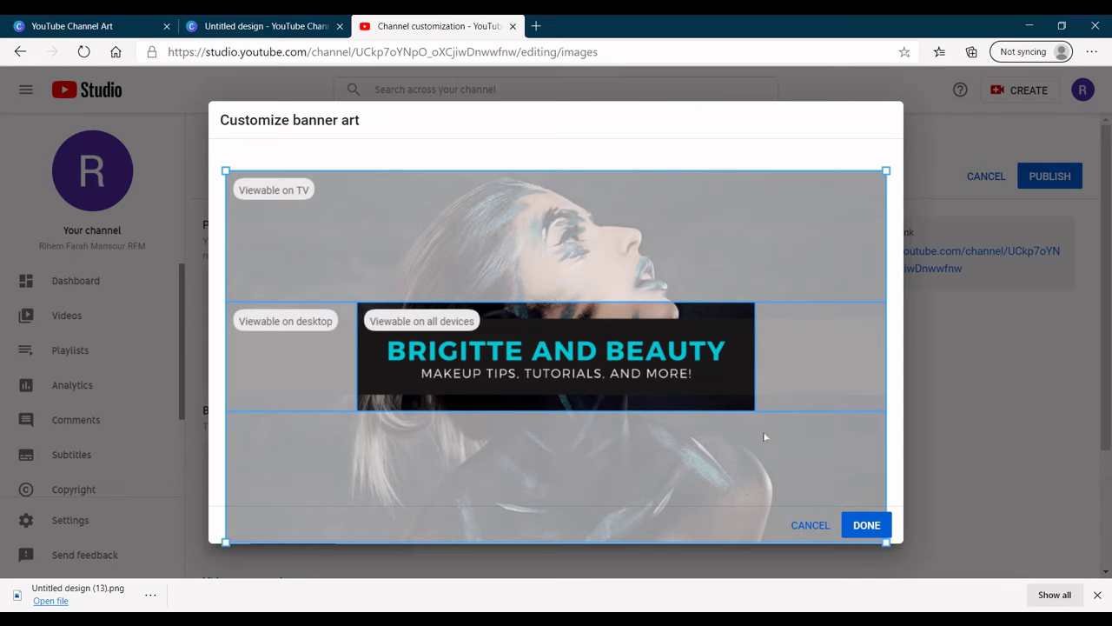
pyautogui.click(804, 526)
# Return to the channel art design in Canva and delete the portrait photo from its background
pyautogui.click(240, 25)
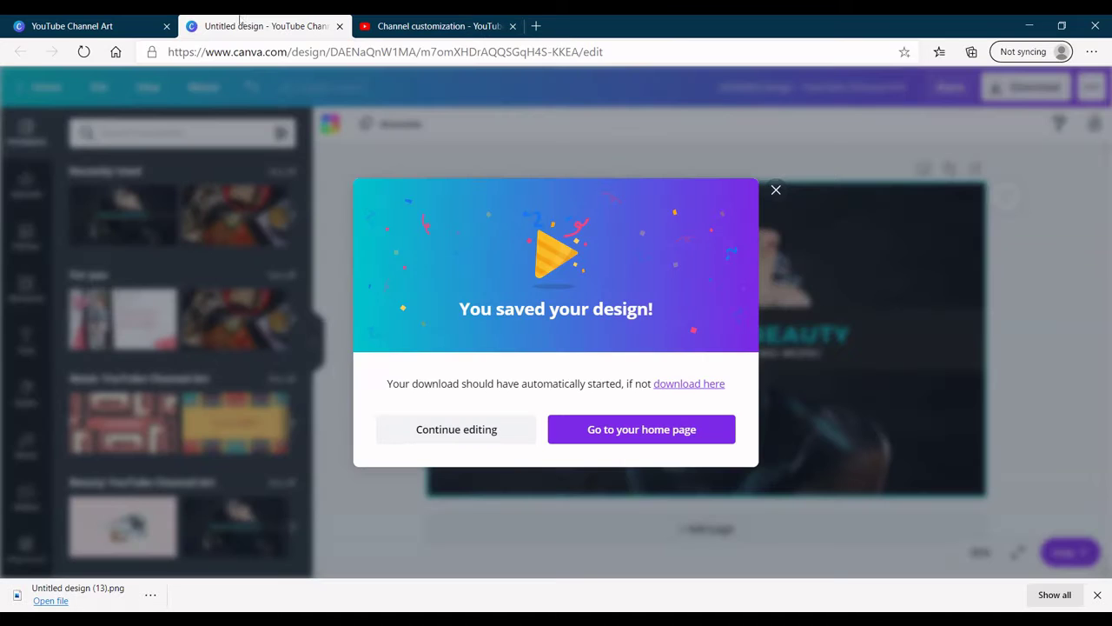
pyautogui.click(777, 191)
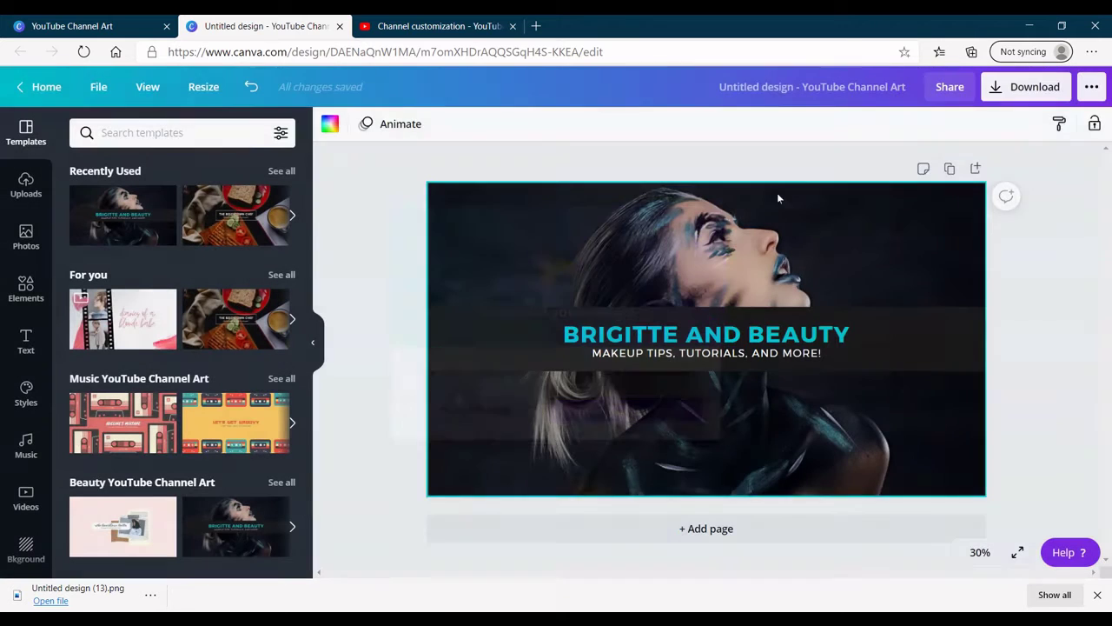
pyautogui.click(447, 239)
pyautogui.press('Delete')
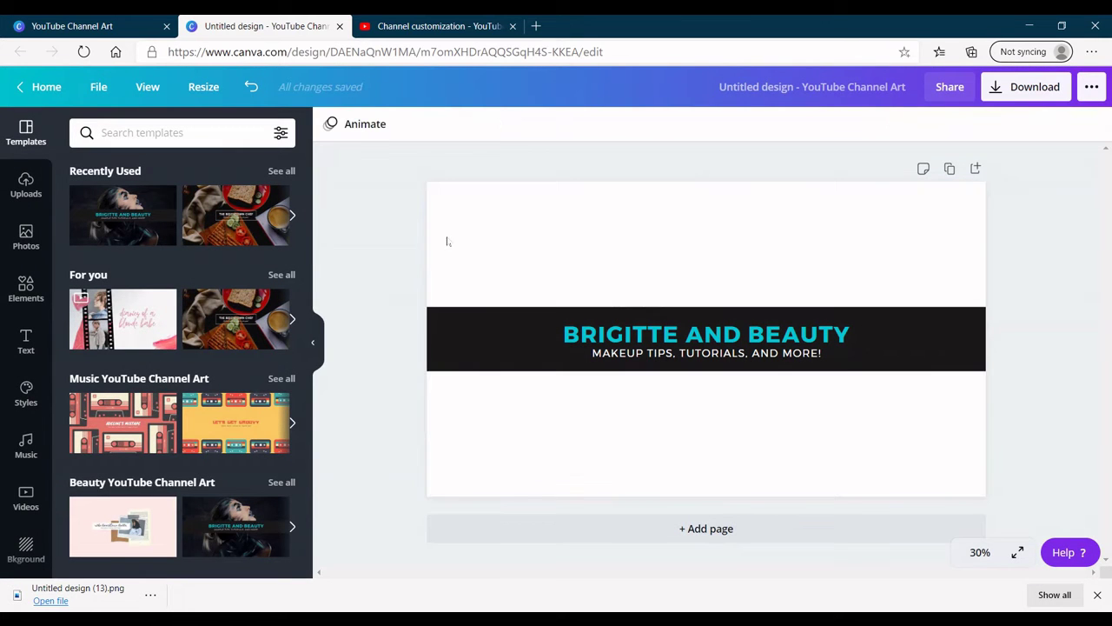
# Add the three-polaroids graphic to the upper left of the banner, tilt it counterclockwise and shrink it slightly
pyautogui.click(22, 293)
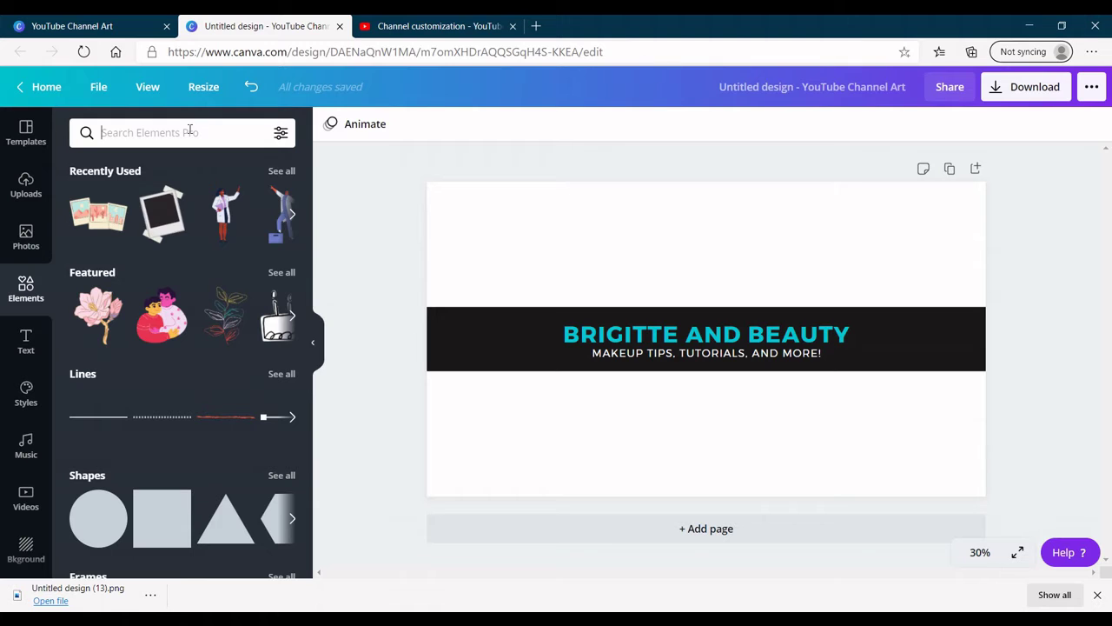
pyautogui.click(98, 214)
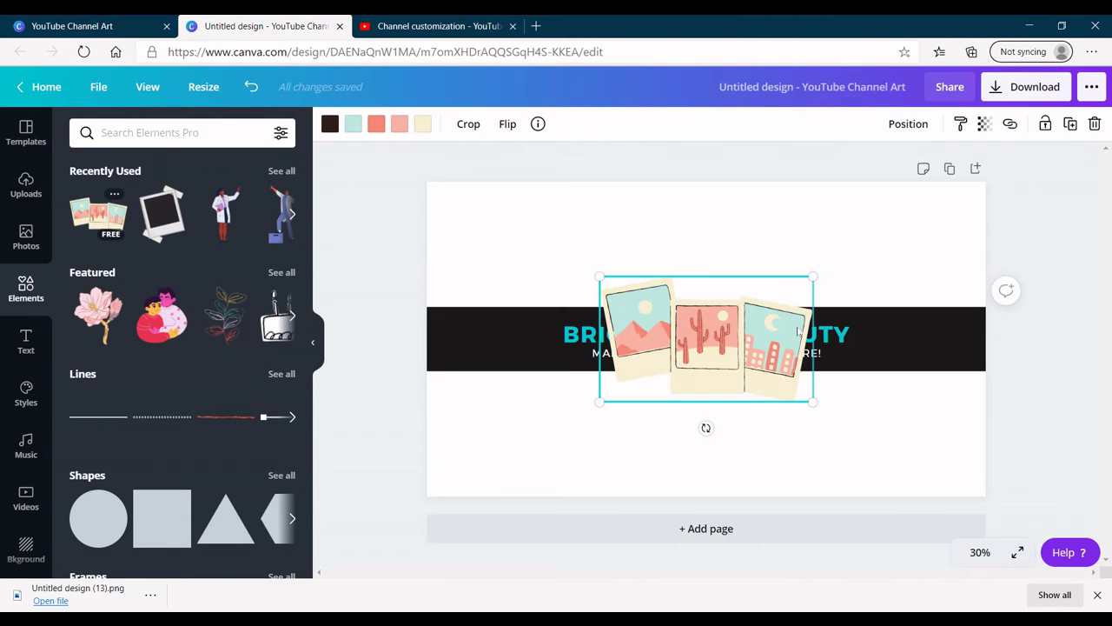
pyautogui.moveTo(760, 331); pyautogui.dragTo(603, 244)
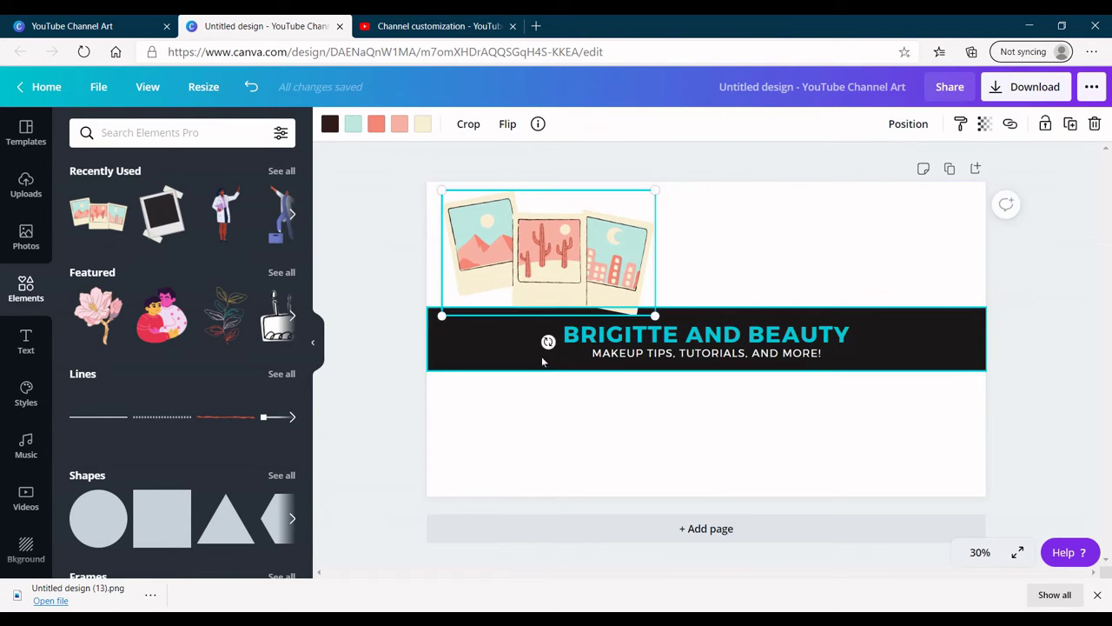
pyautogui.moveTo(547, 339); pyautogui.dragTo(591, 337)
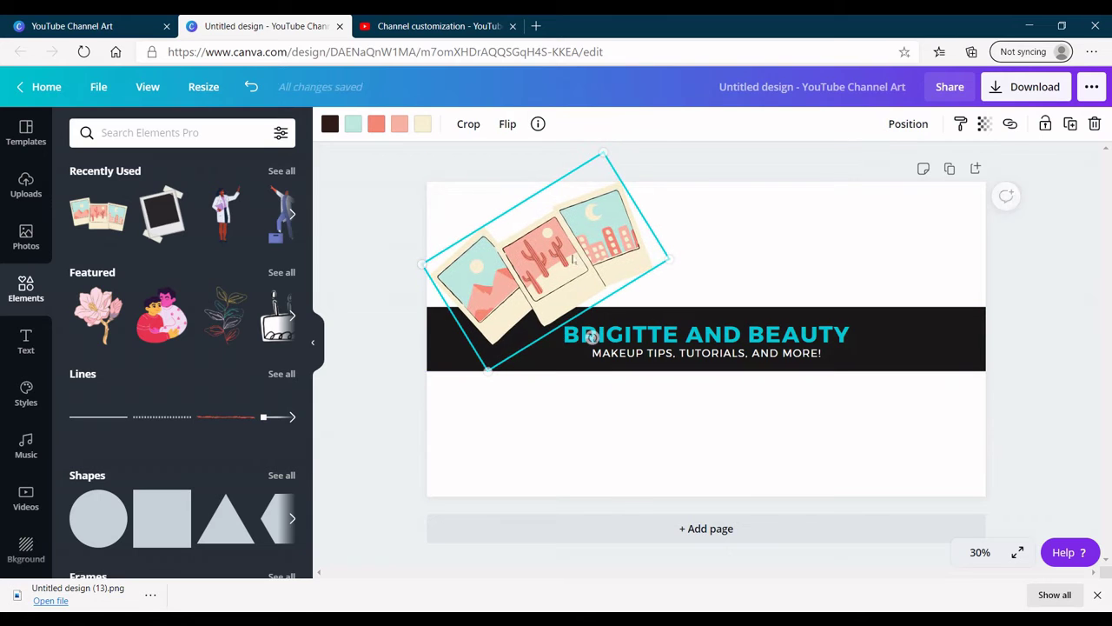
pyautogui.moveTo(603, 157); pyautogui.dragTo(599, 173)
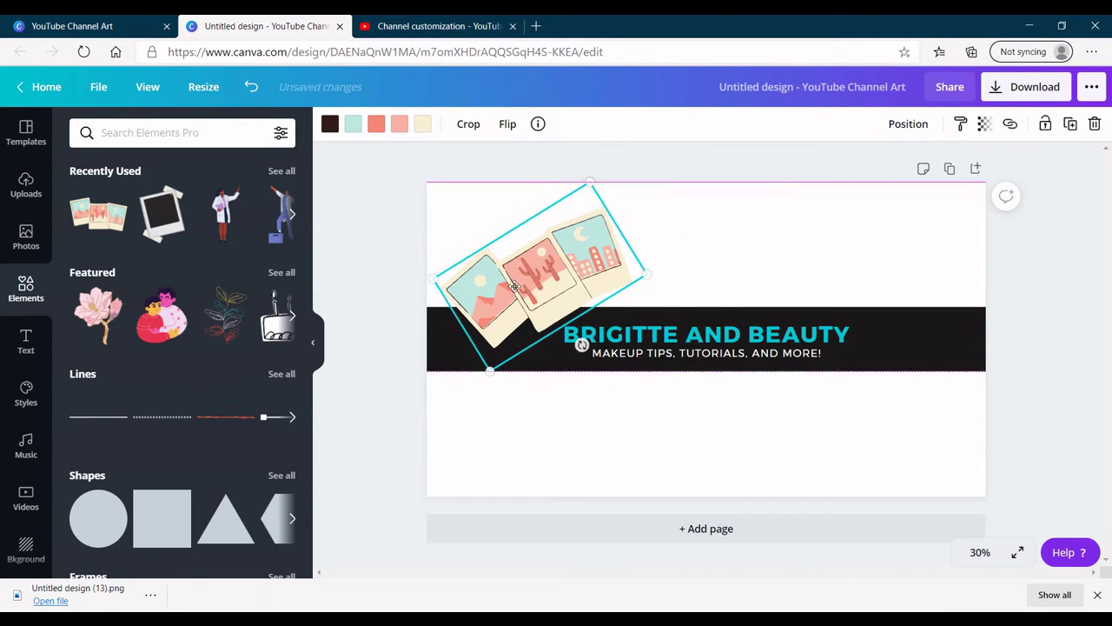
pyautogui.click(383, 356)
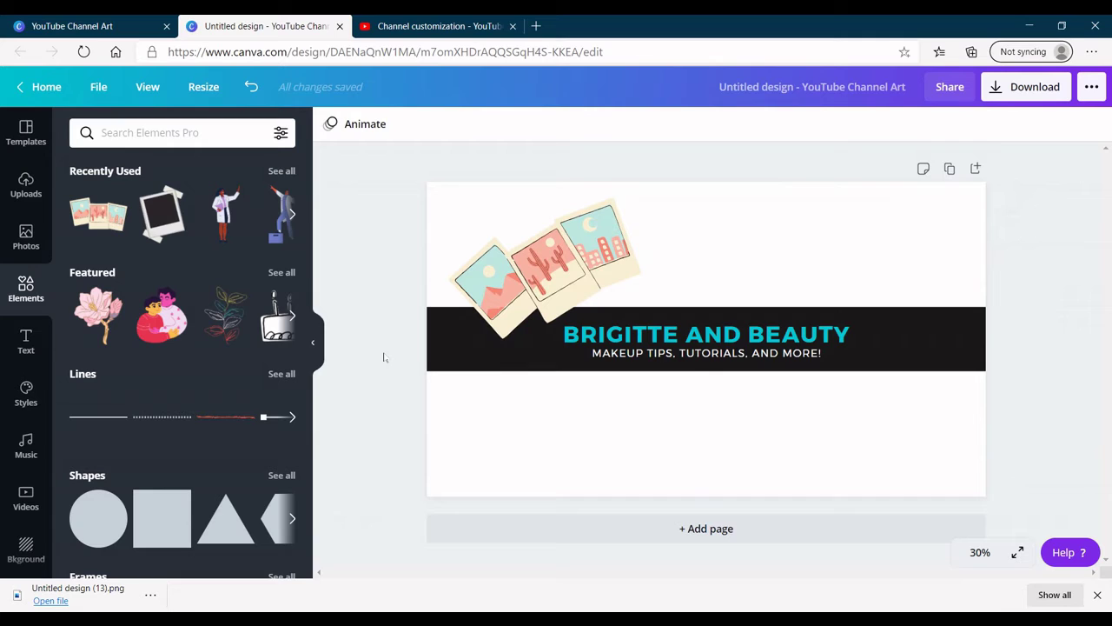
# Add a new text box reading "BEAUTY" to the banner
pyautogui.press('Tab')
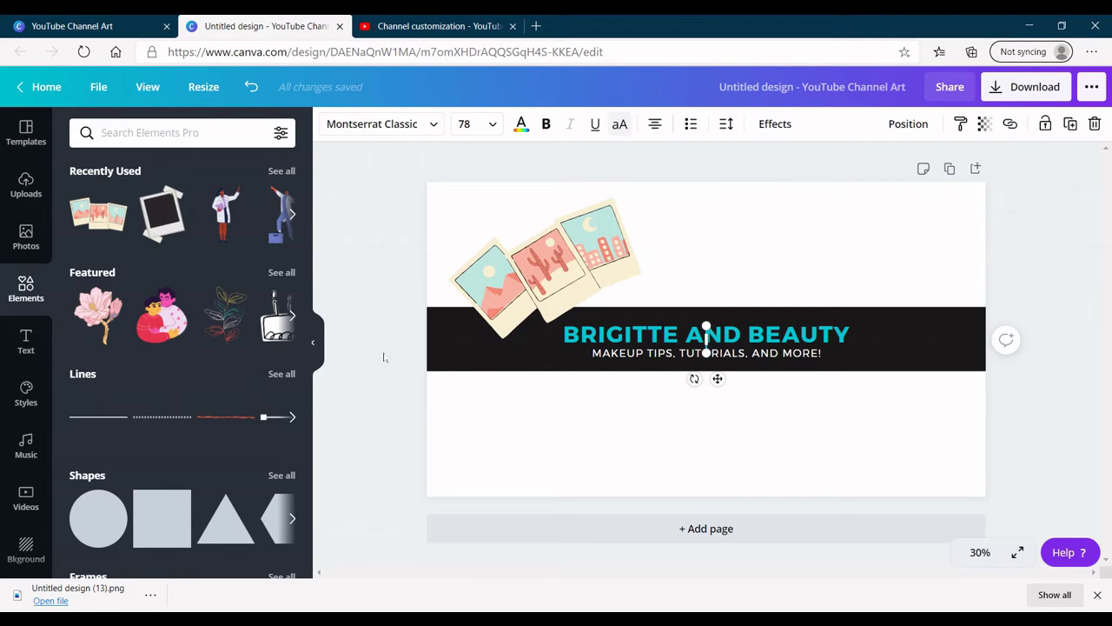
pyautogui.write('BEAUY!')
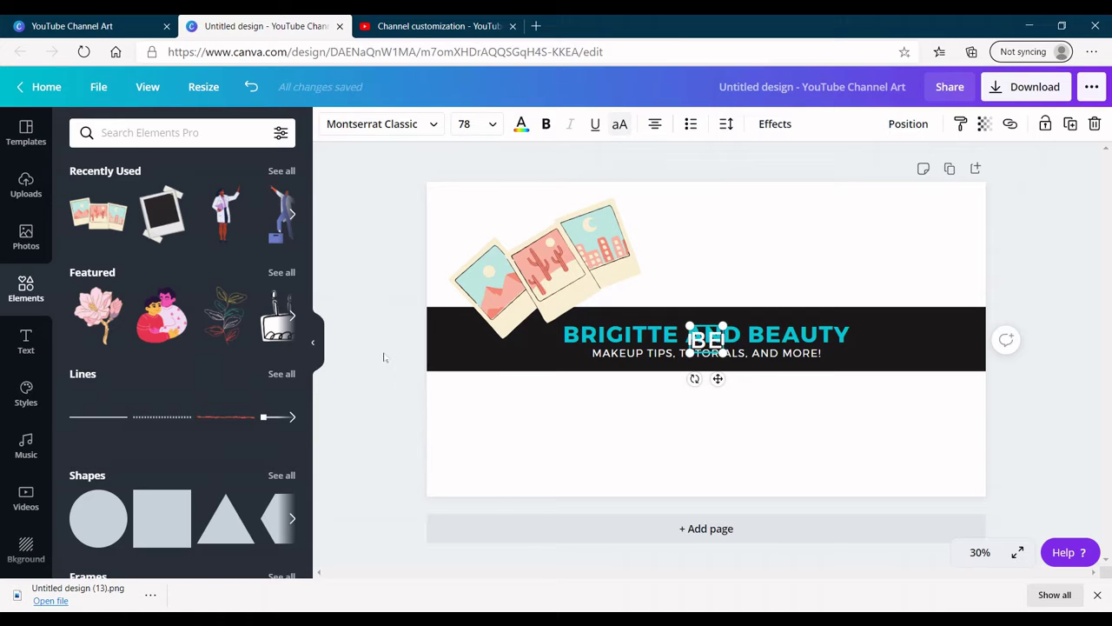
pyautogui.press('Left')
pyautogui.press('Left')
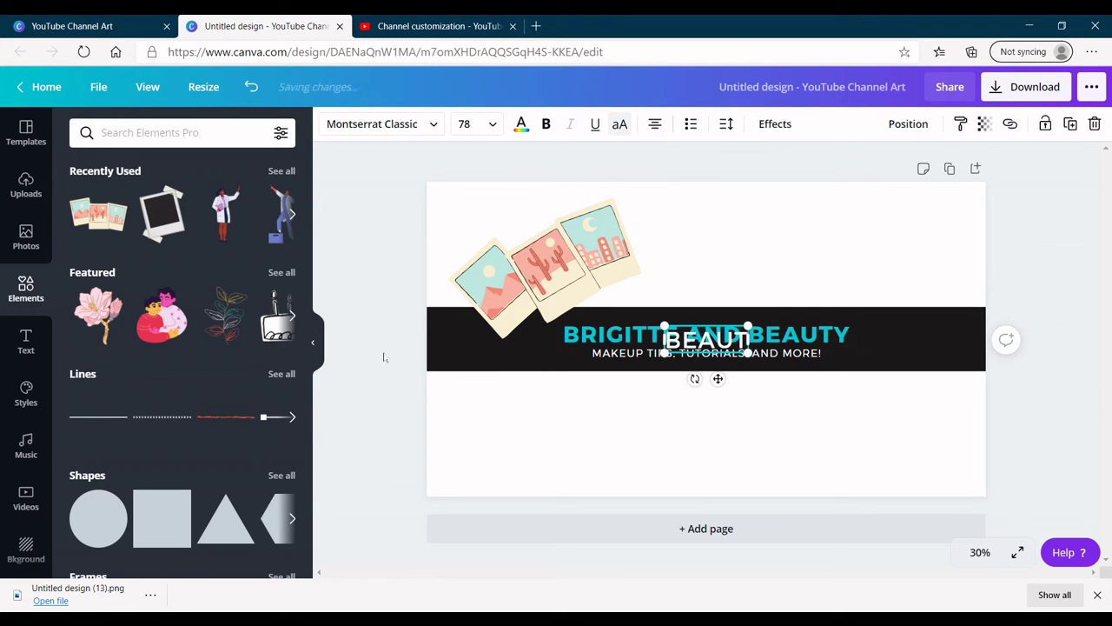
pyautogui.write('T')
# Move the BEAUTY text below the left part of the black band and colour it black
pyautogui.moveTo(713, 386); pyautogui.dragTo(519, 448)
pyautogui.click(523, 124)
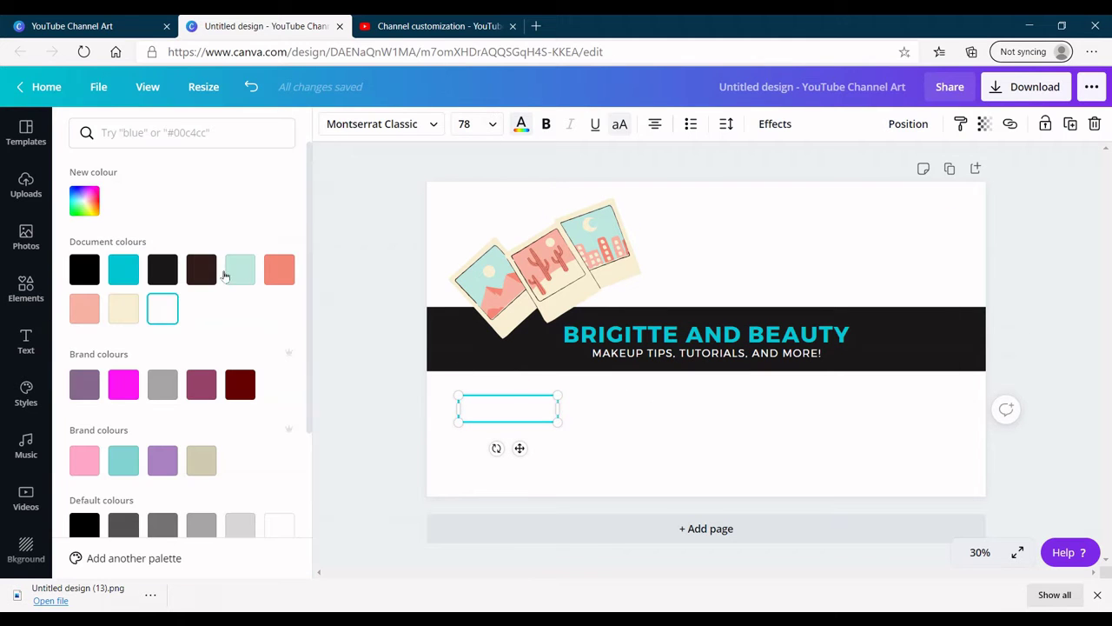
pyautogui.click(85, 269)
pyautogui.click(373, 356)
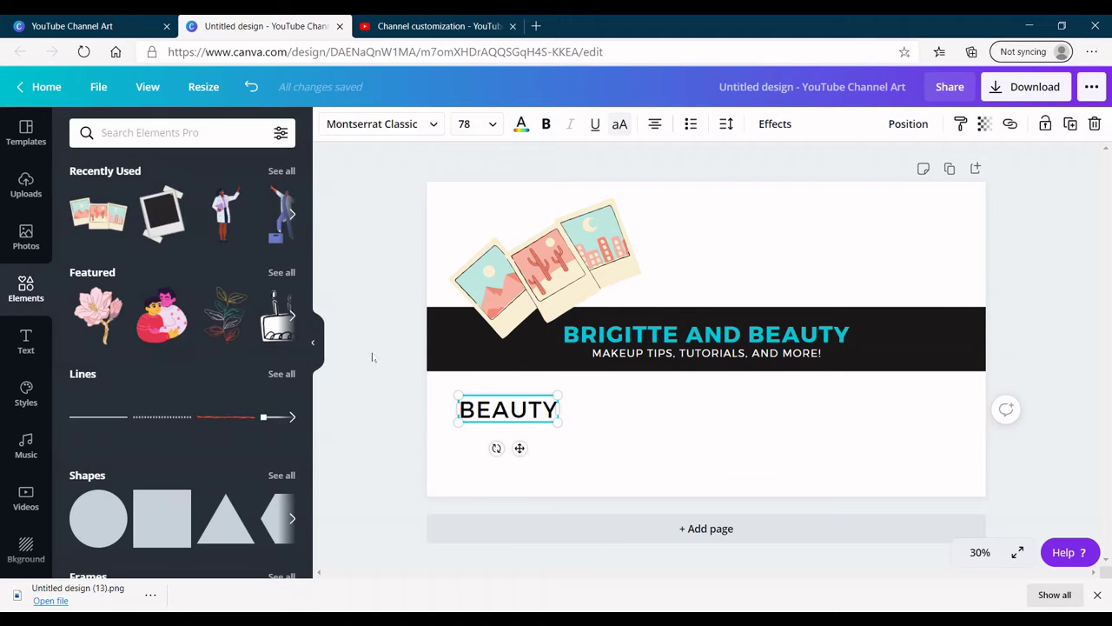
# Add three featured graphics to the banner: the hugging couple at lower right, the pink flower at upper right, and the leafy branch at lower centre
pyautogui.click(162, 320)
pyautogui.moveTo(704, 321); pyautogui.dragTo(927, 407)
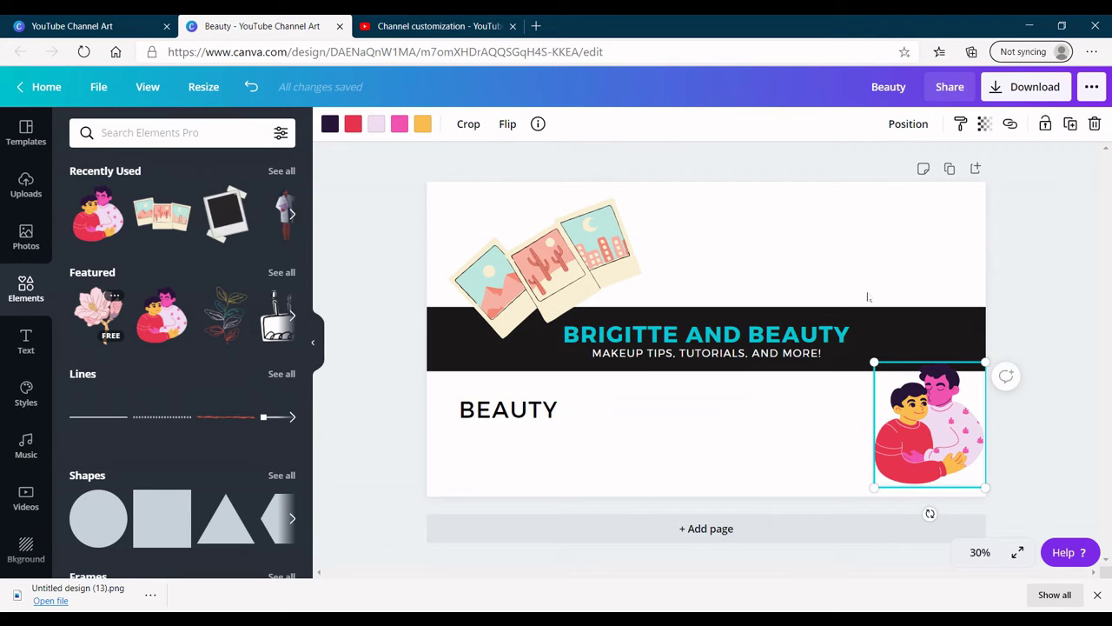
pyautogui.click(100, 312)
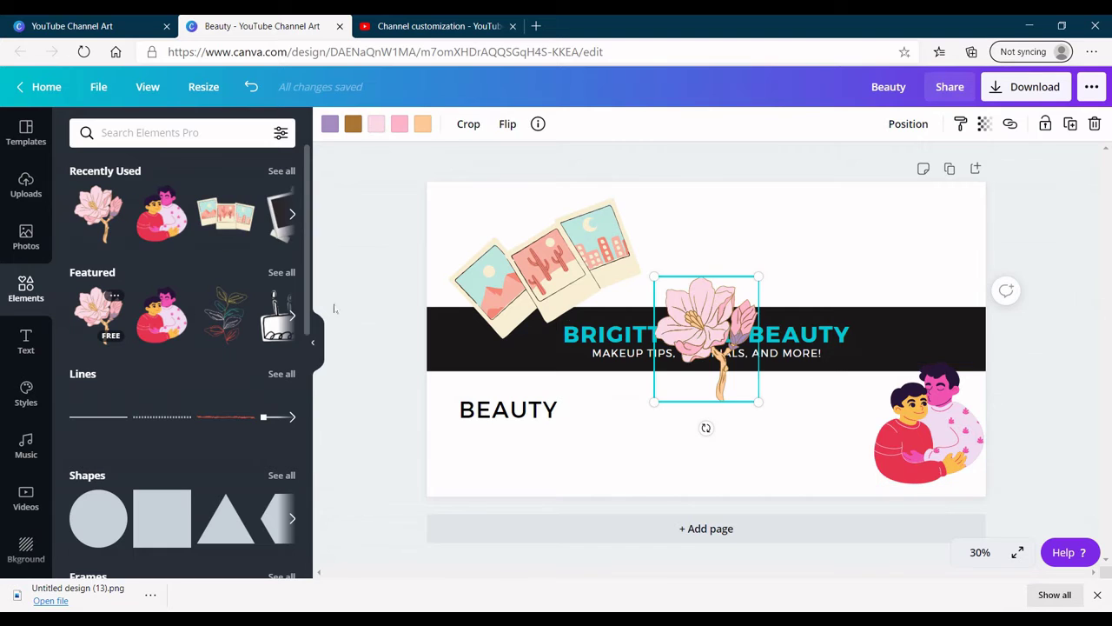
pyautogui.moveTo(709, 352); pyautogui.dragTo(915, 280)
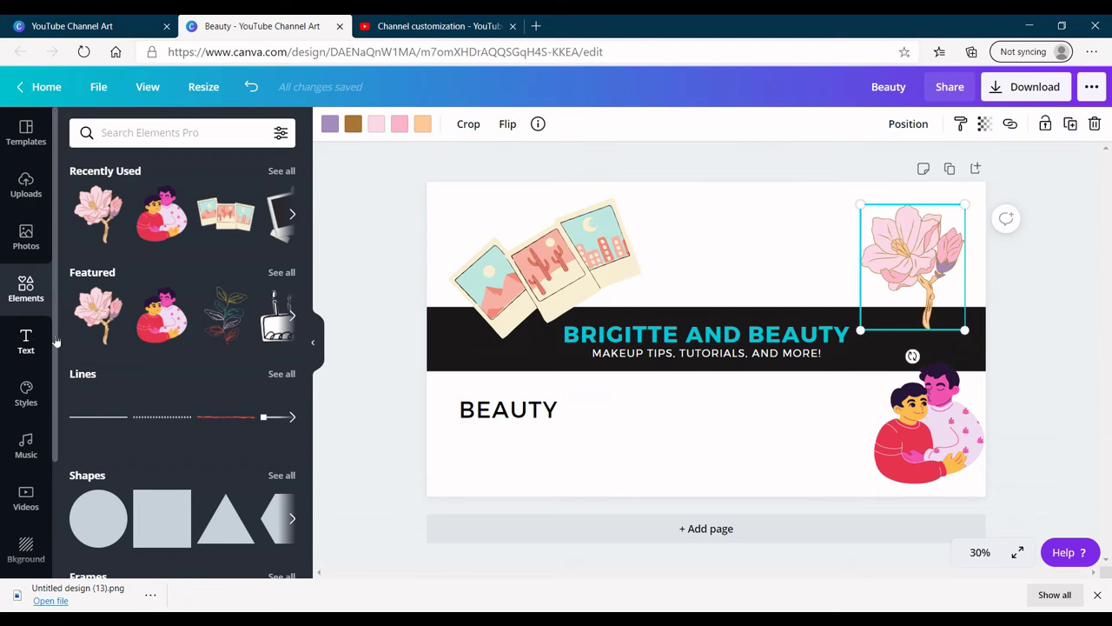
pyautogui.click(227, 315)
pyautogui.moveTo(700, 363); pyautogui.dragTo(693, 450)
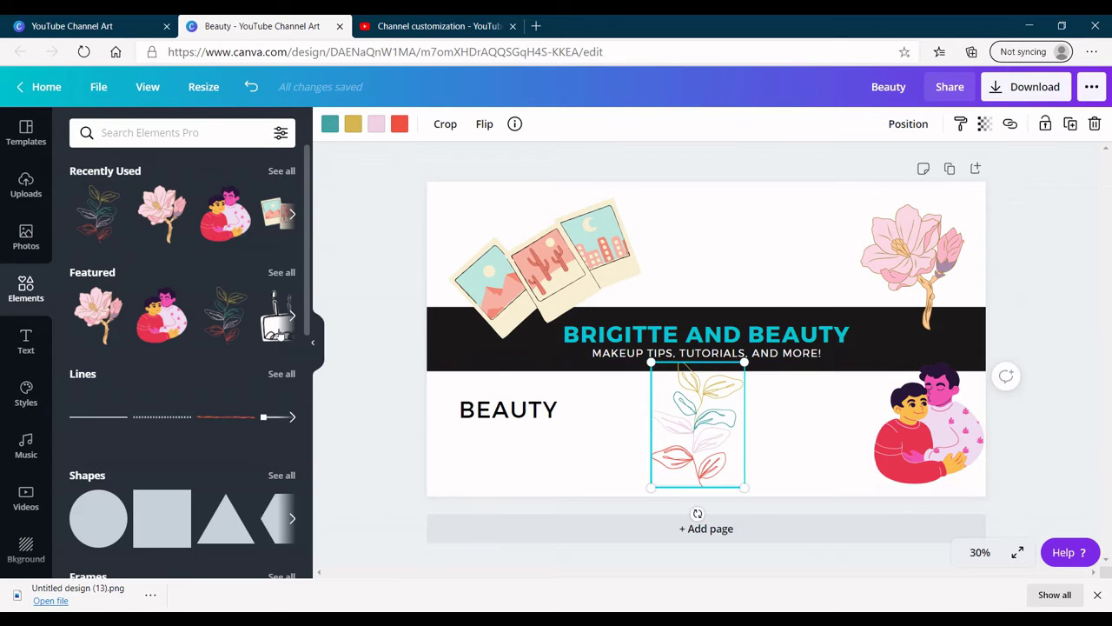
# Add the birthday cake graphic to the banner and place it above the black band, beside the pink flower
pyautogui.click(276, 306)
pyautogui.moveTo(709, 353); pyautogui.dragTo(782, 267)
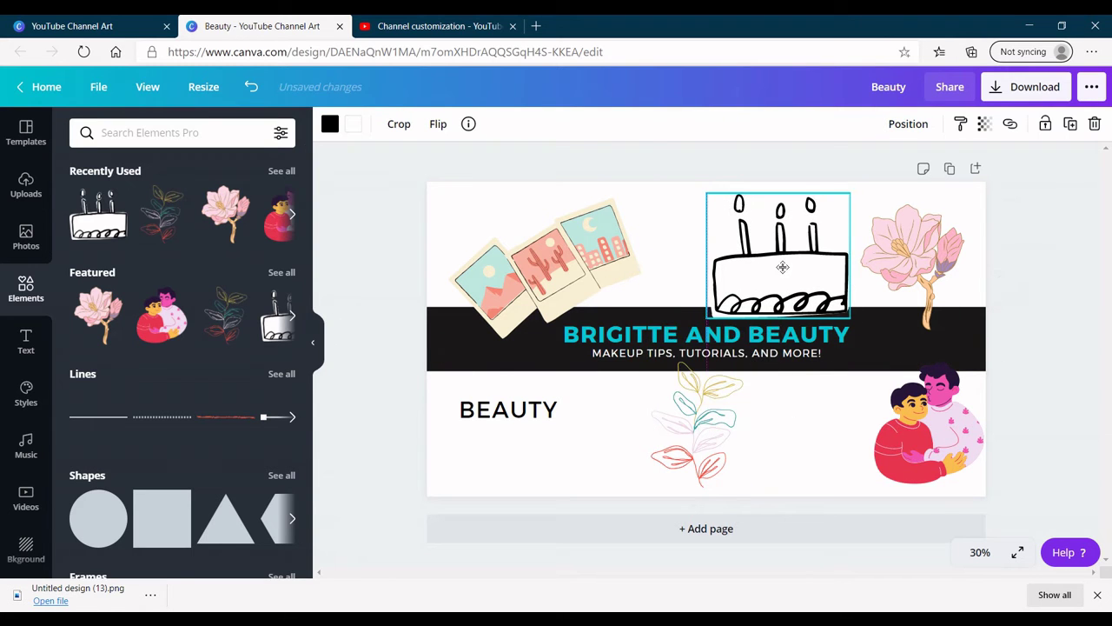
pyautogui.click(1088, 346)
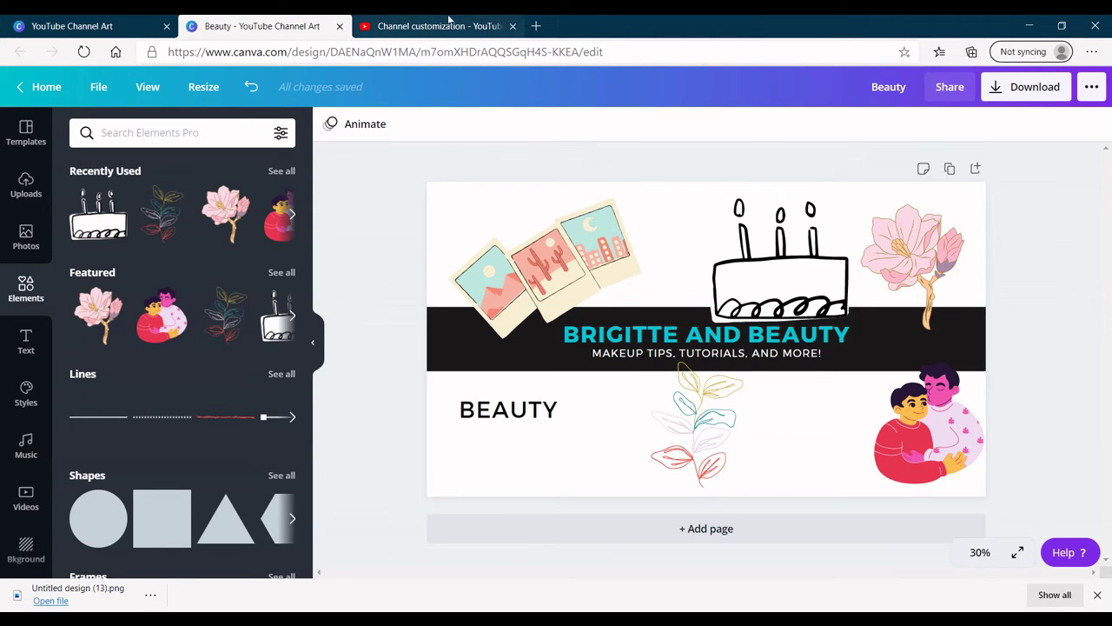
# Upload the earlier banner image in YouTube Studio and compare its TV, desktop and all-devices areas with the Canva design
pyautogui.click(449, 21)
pyautogui.click(454, 487)
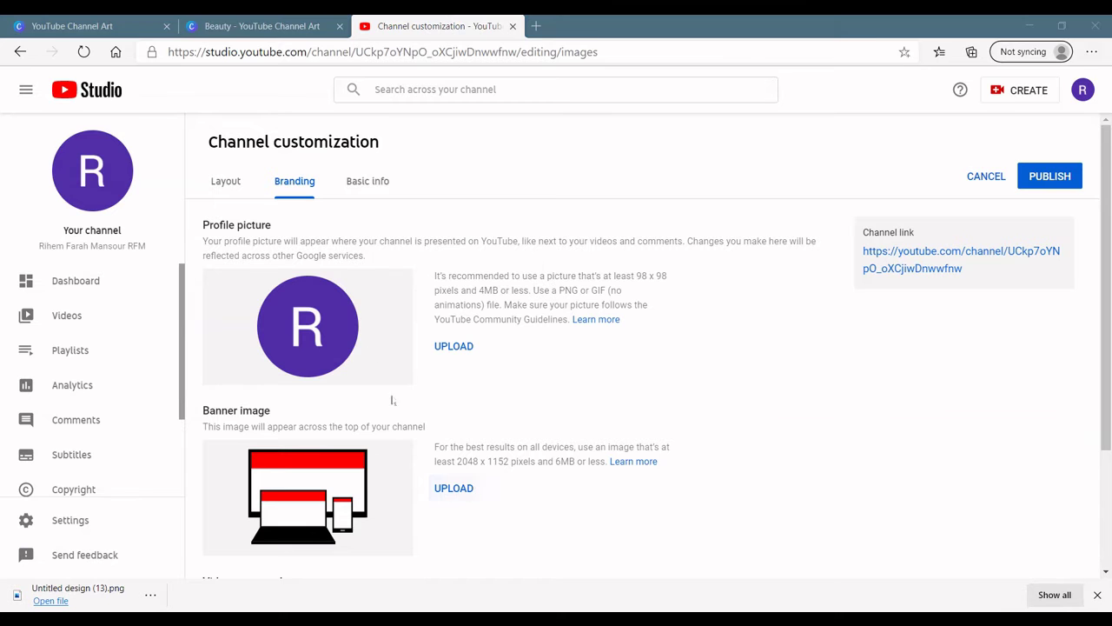
pyautogui.click(195, 137)
pyautogui.doubleClick(193, 139)
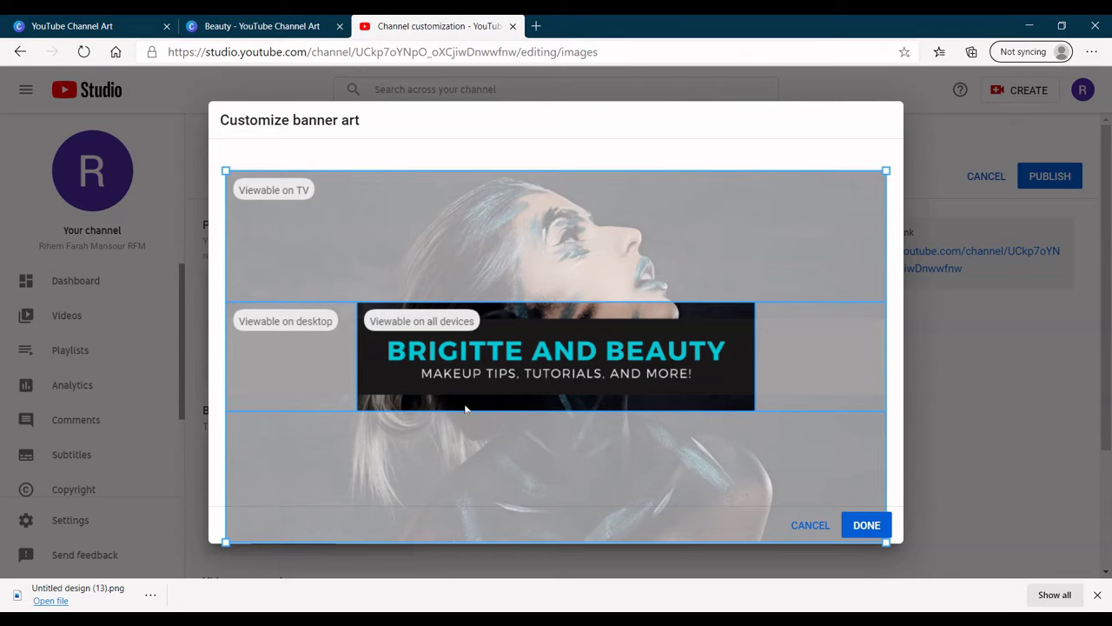
pyautogui.click(248, 21)
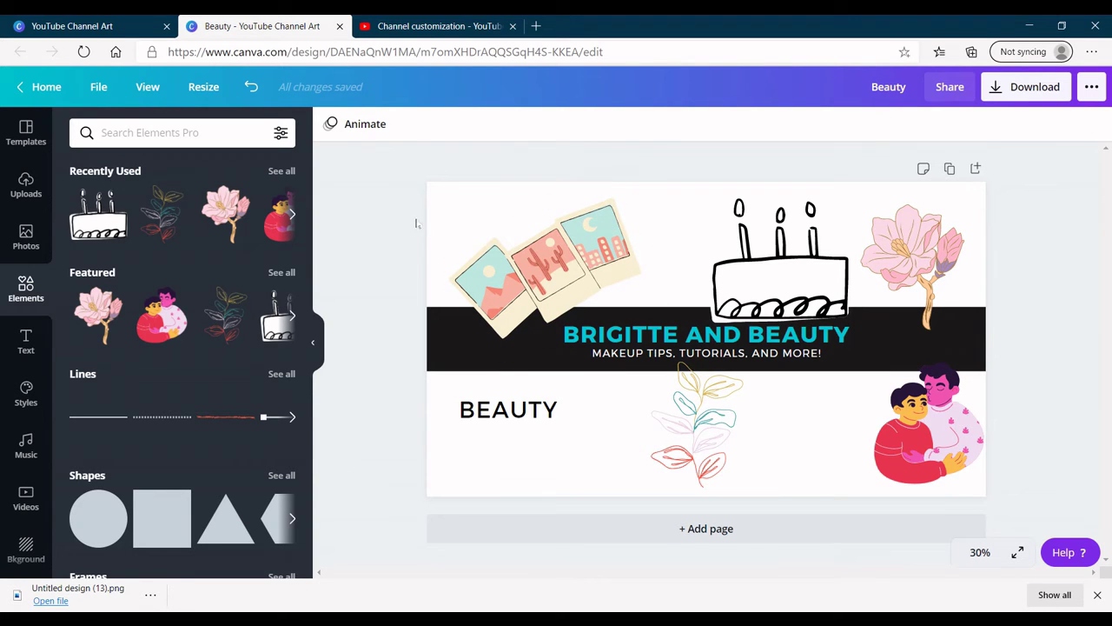
pyautogui.click(401, 22)
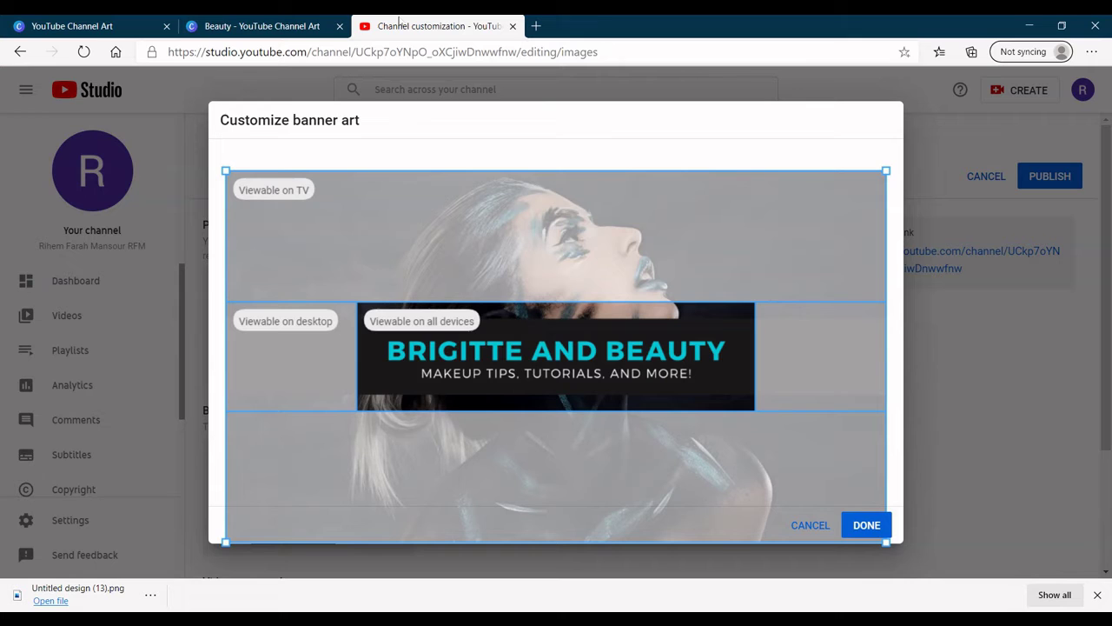
pyautogui.click(205, 21)
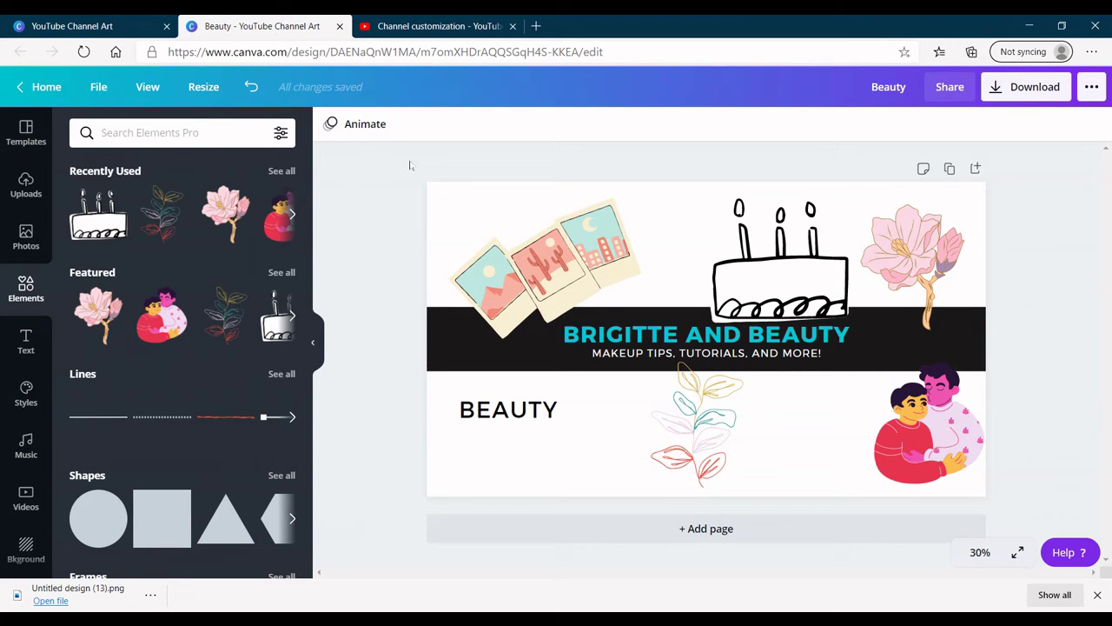
# Select all banner elements together, shrink them proportionally and centre the group on the page
pyautogui.moveTo(381, 166); pyautogui.dragTo(708, 285)
pyautogui.moveTo(624, 237); pyautogui.dragTo(787, 354)
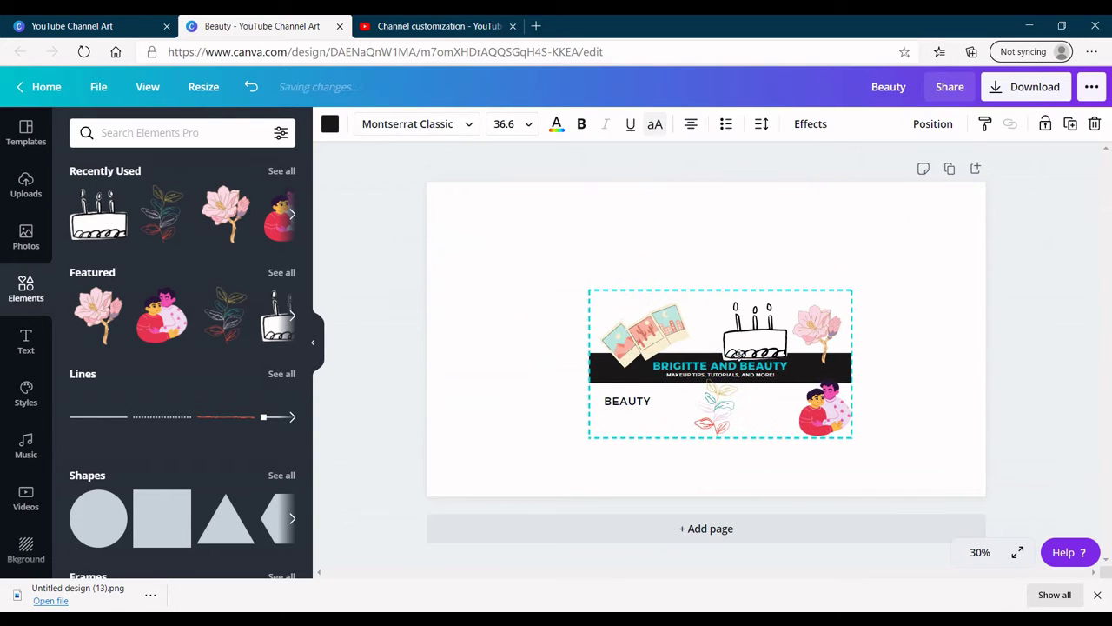
pyautogui.moveTo(600, 296); pyautogui.dragTo(730, 375)
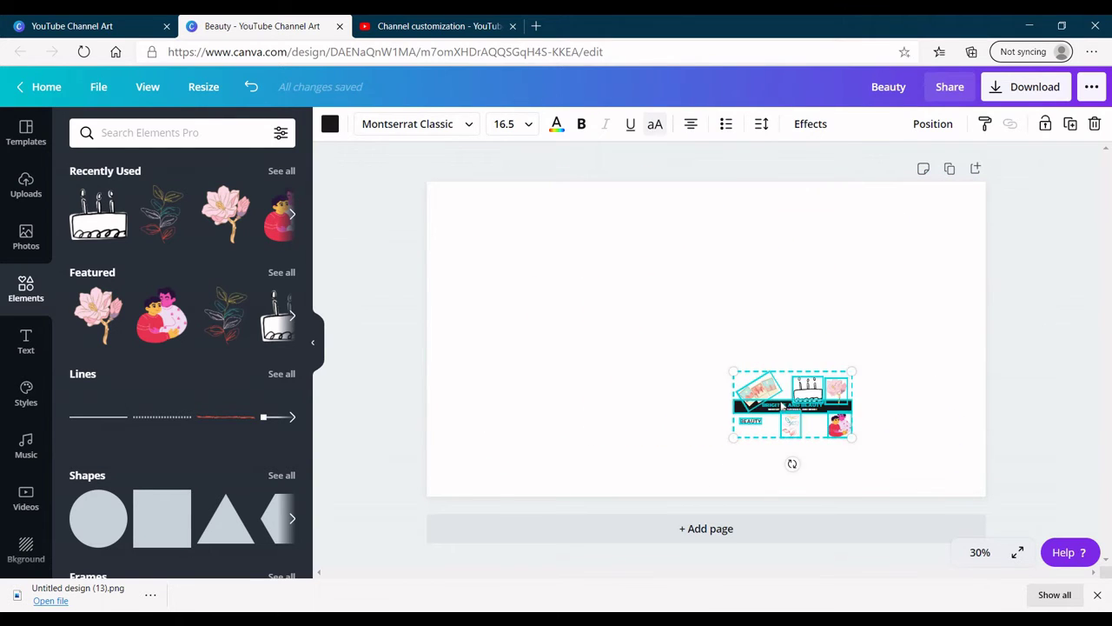
pyautogui.moveTo(782, 408); pyautogui.dragTo(645, 320)
pyautogui.moveTo(715, 351); pyautogui.dragTo(756, 372)
pyautogui.moveTo(673, 315); pyautogui.dragTo(700, 329)
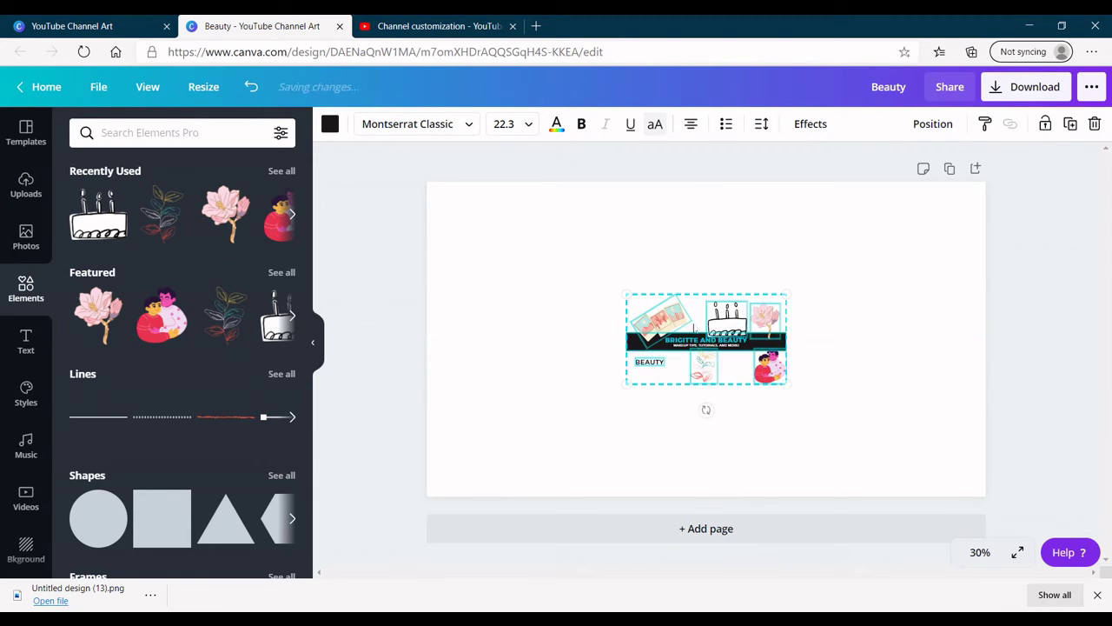
# Change the banner's background to the light mint green document colour
pyautogui.click(567, 247)
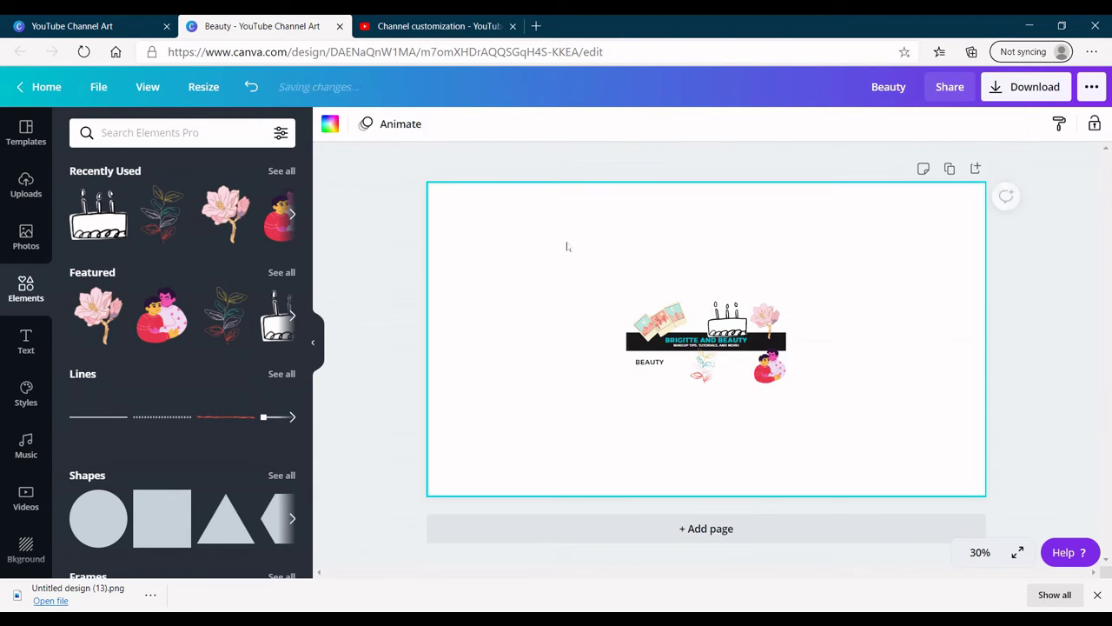
pyautogui.click(328, 126)
pyautogui.click(159, 301)
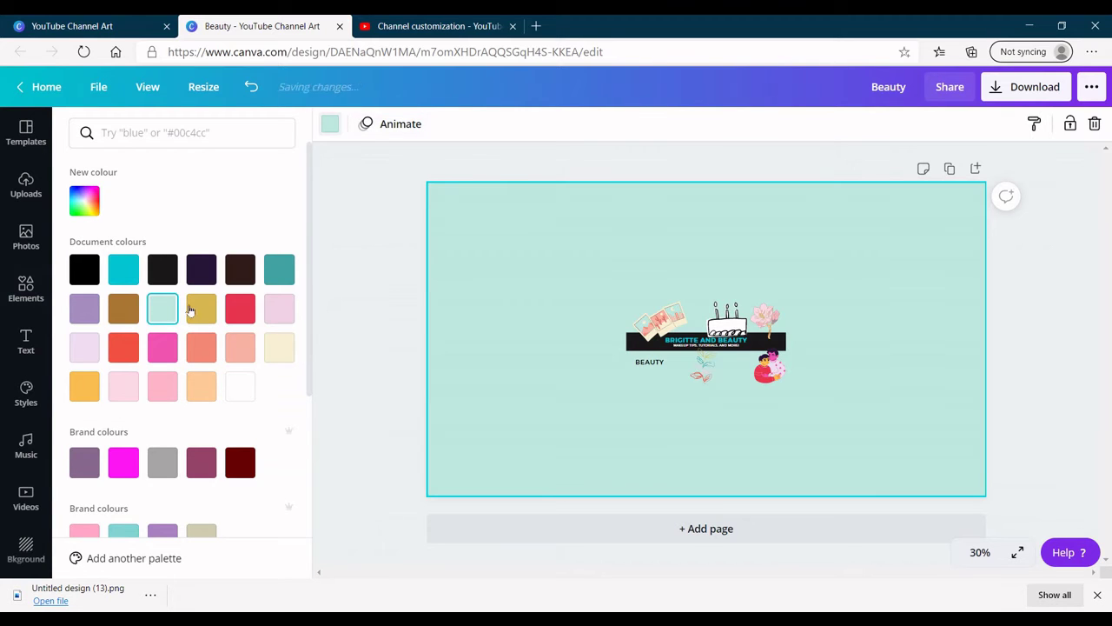
pyautogui.click(351, 327)
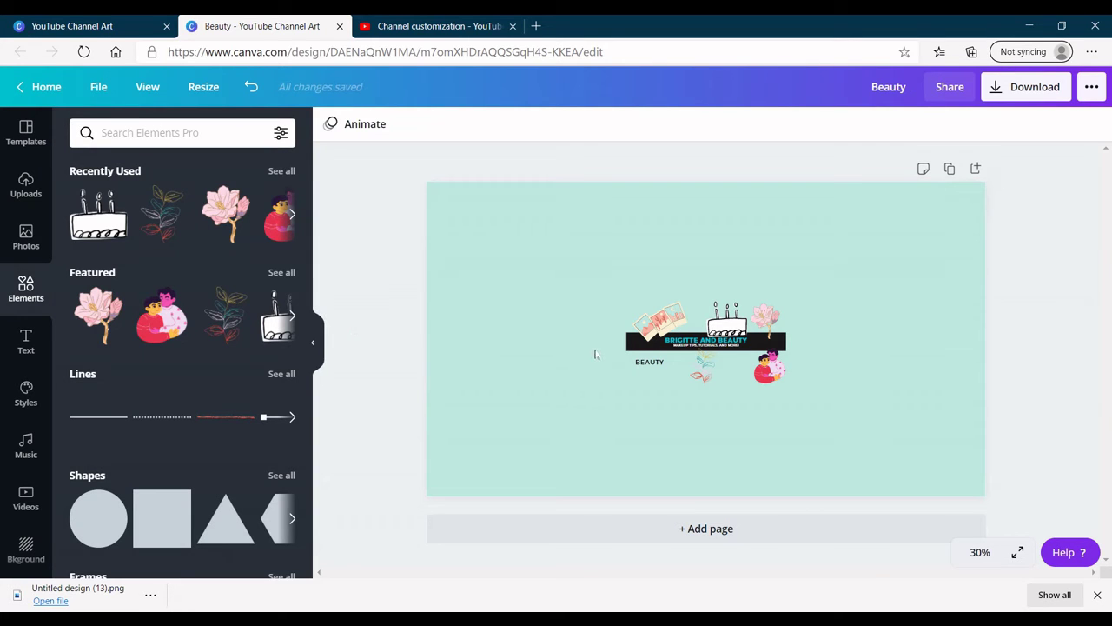
# Stretch the black band behind the title so it spans the full width of the banner
pyautogui.click(629, 340)
pyautogui.moveTo(627, 340); pyautogui.dragTo(392, 341)
pyautogui.moveTo(791, 338); pyautogui.dragTo(986, 348)
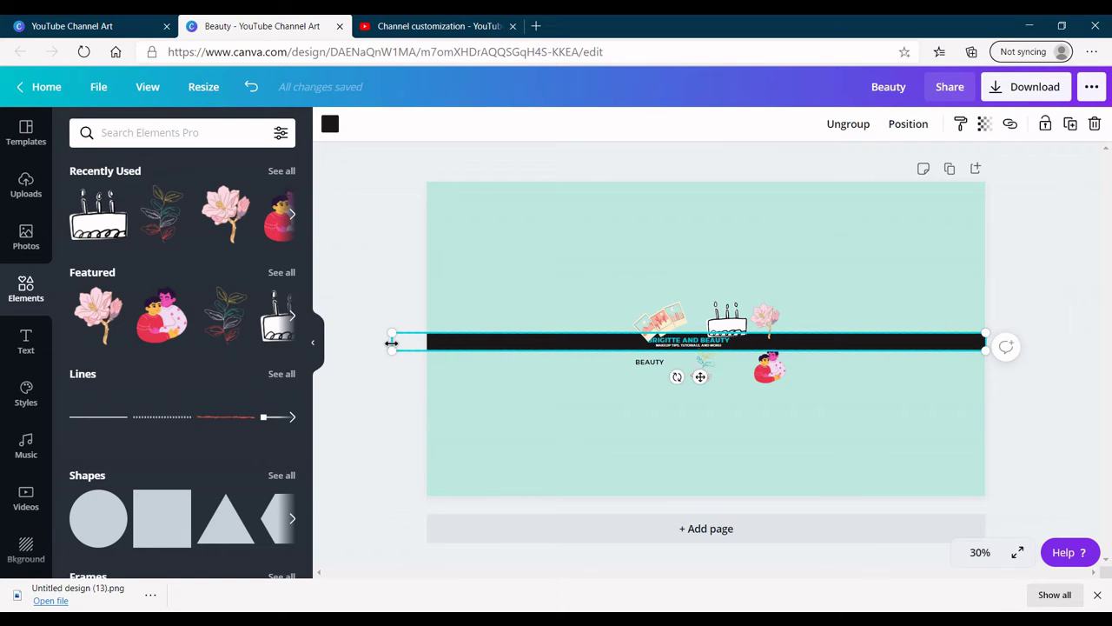
pyautogui.moveTo(394, 345); pyautogui.dragTo(425, 344)
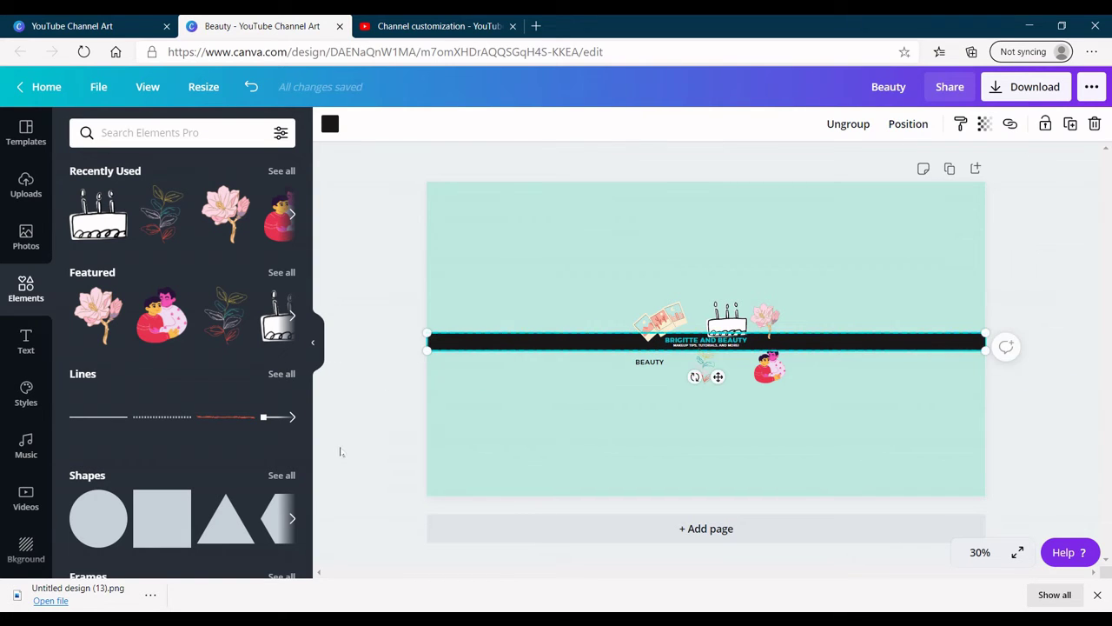
pyautogui.click(341, 449)
# Download the banner design as a PNG at size 1 (2560 × 1440 px)
pyautogui.click(728, 316)
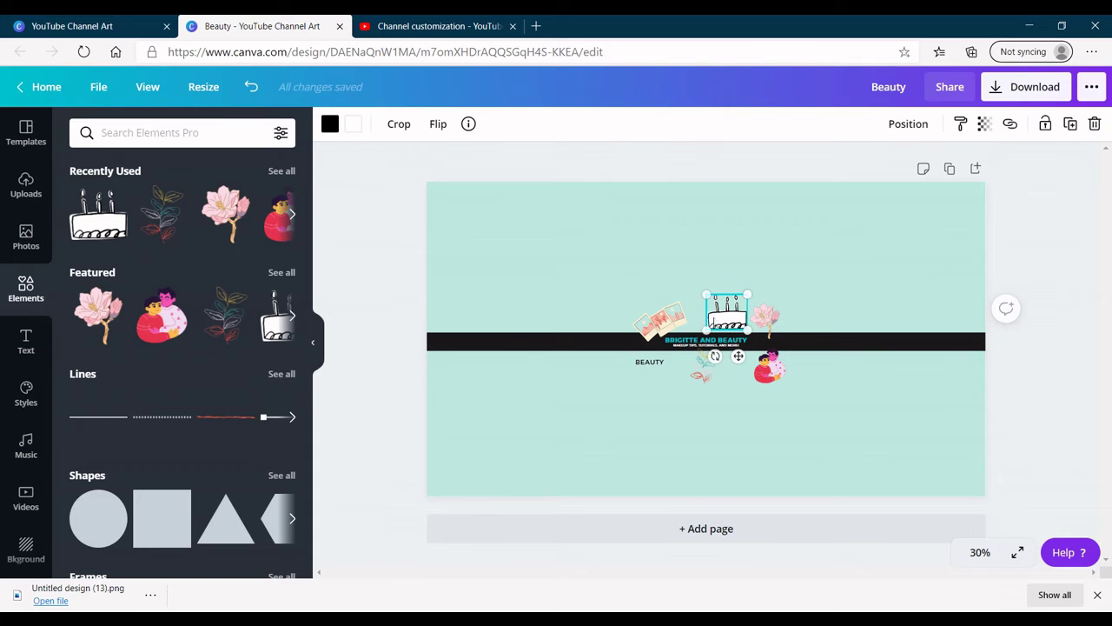
pyautogui.click(393, 439)
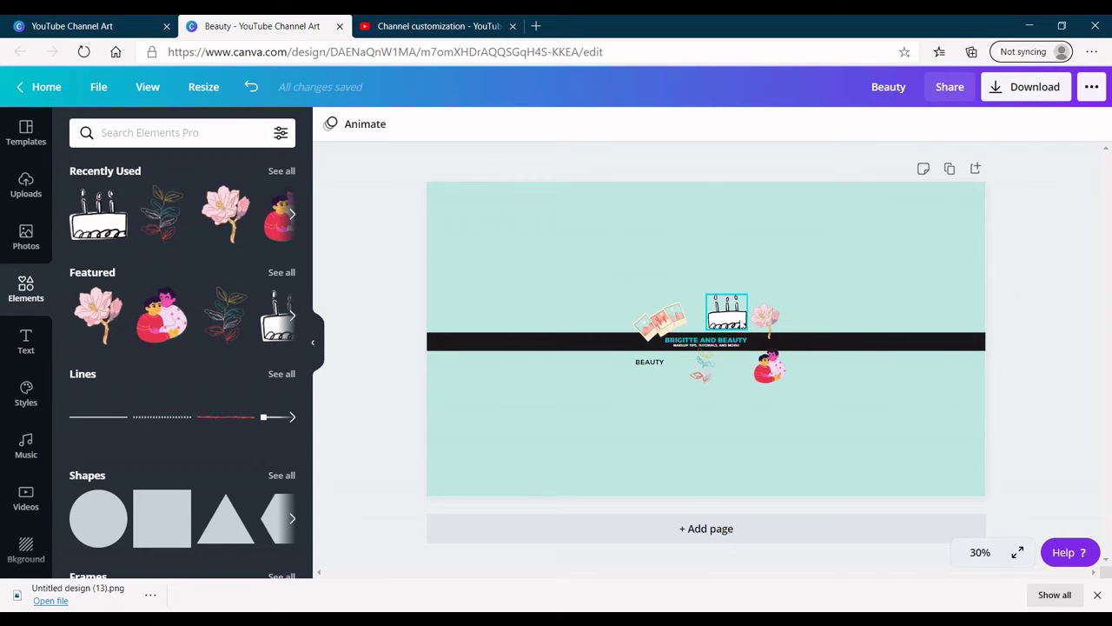
pyautogui.click(1027, 90)
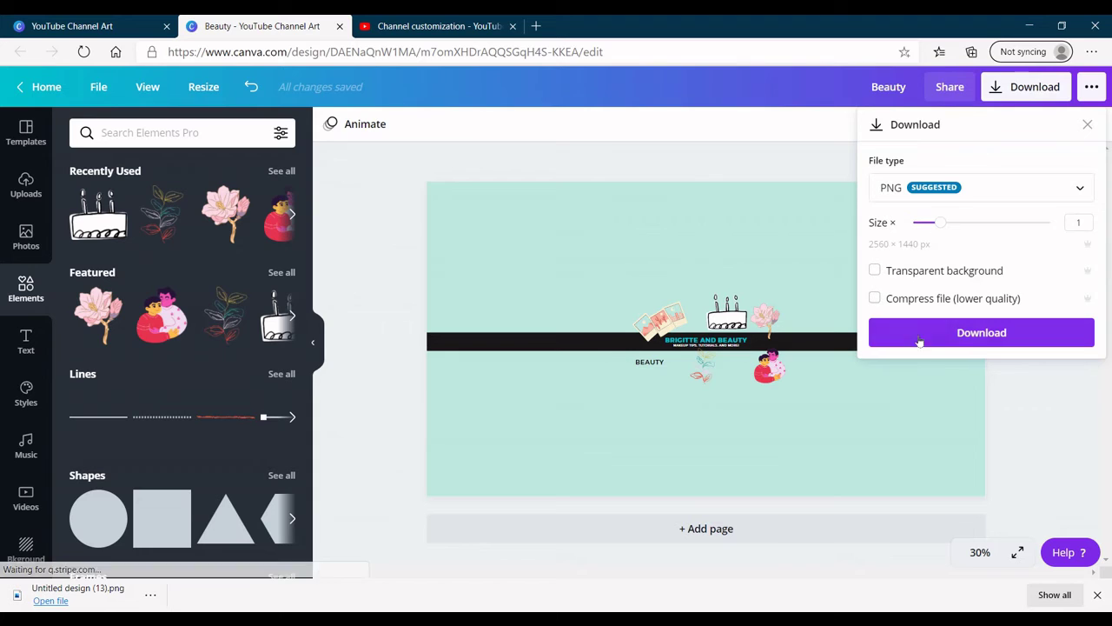
pyautogui.click(922, 341)
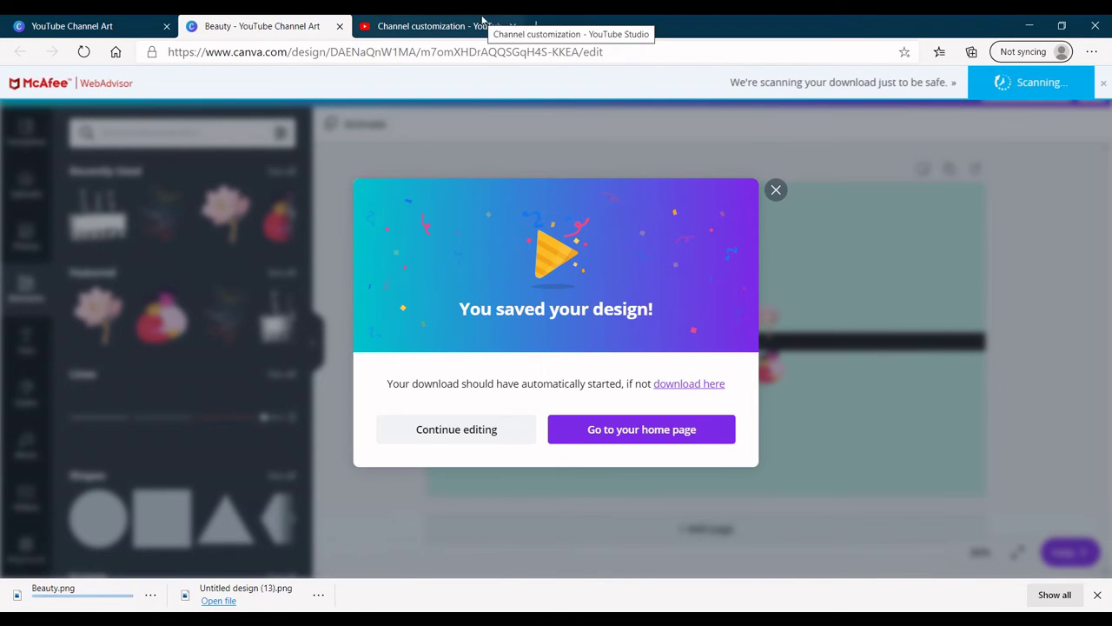
# Switch to YouTube Studio, discard the previous banner preview and upload the newly downloaded Beauty.png as the banner image
pyautogui.click(481, 22)
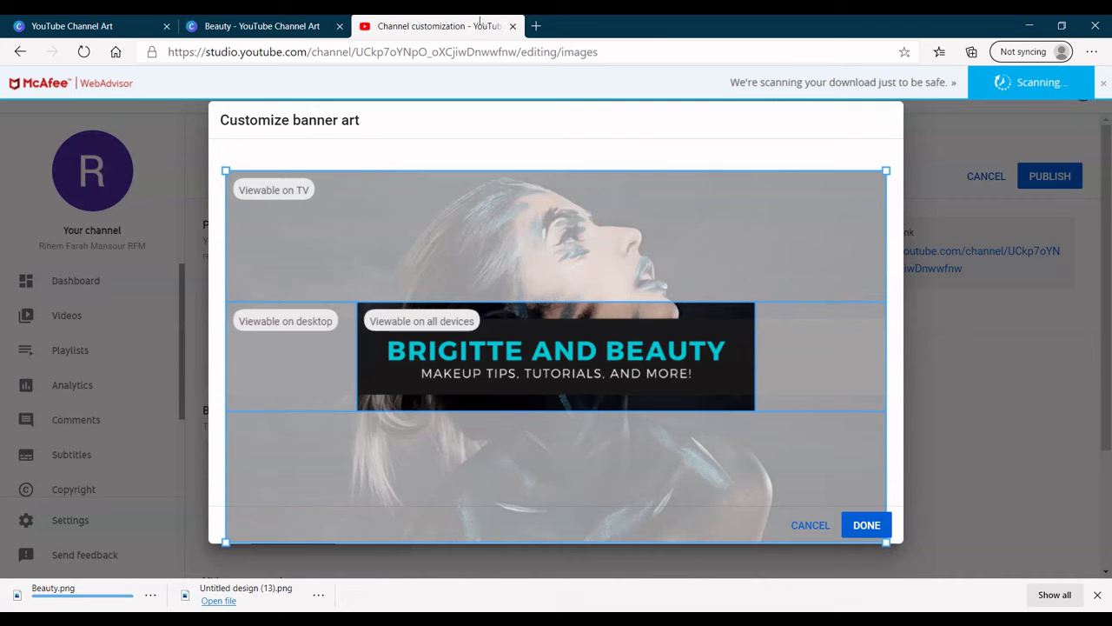
pyautogui.click(825, 525)
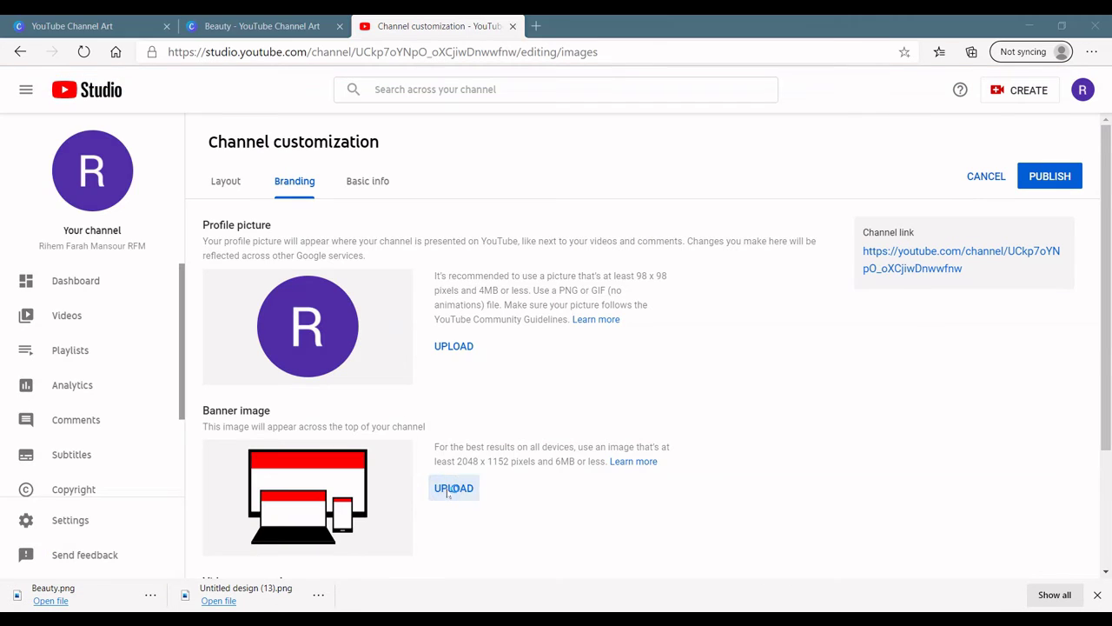
pyautogui.click(448, 491)
pyautogui.doubleClick(169, 128)
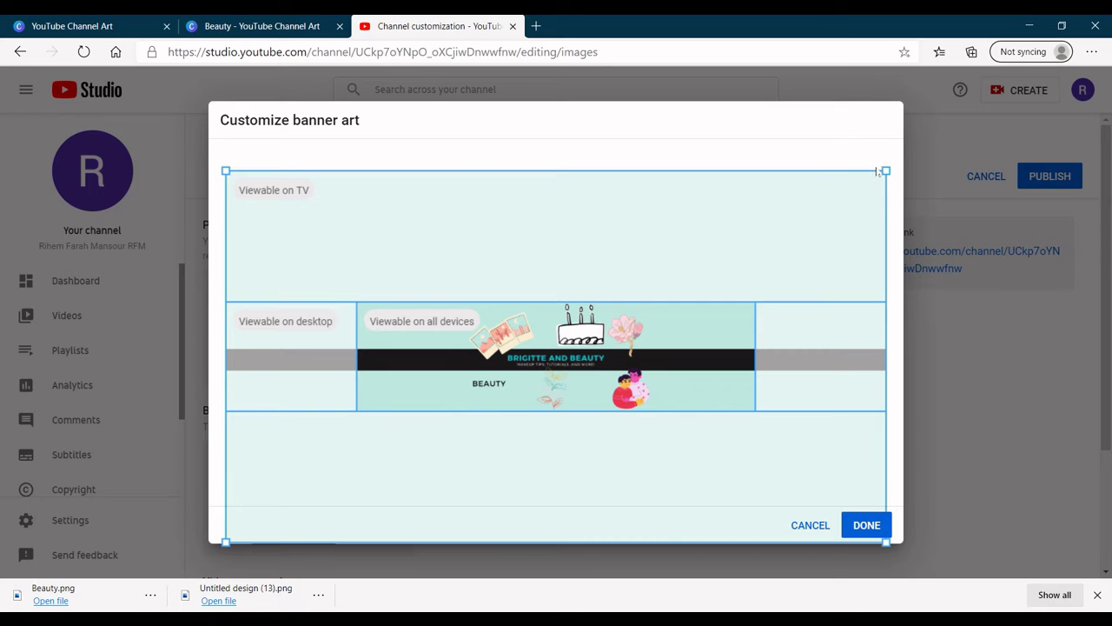
# Try resizing and repositioning the crop frame around the banner's central graphics, then cancel the banner customization and dismiss the downloads bar
pyautogui.moveTo(885, 172); pyautogui.dragTo(714, 310)
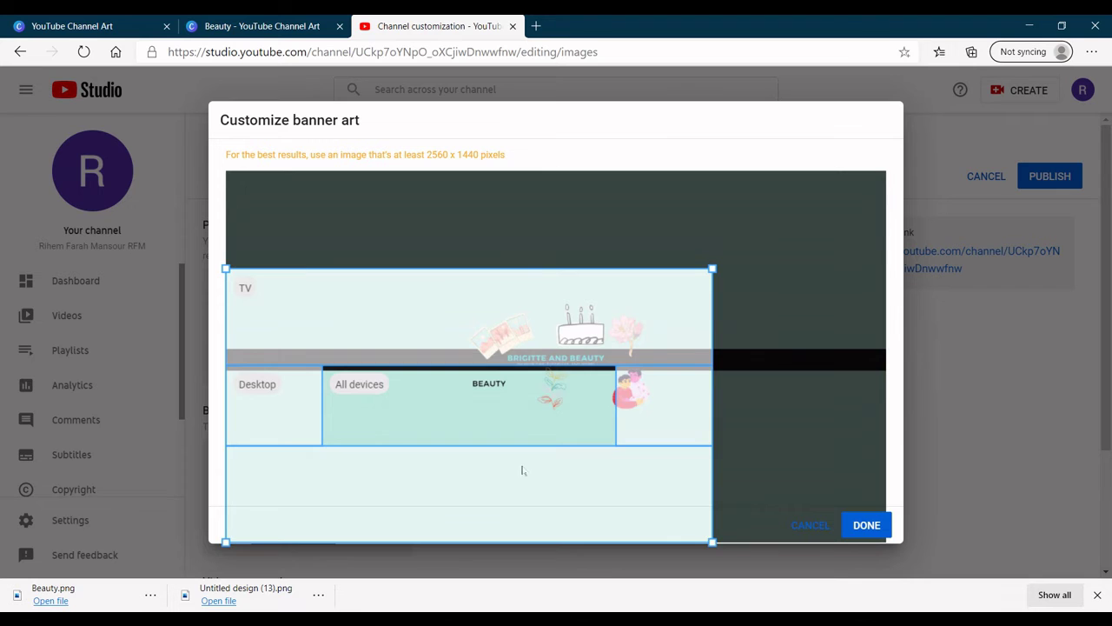
pyautogui.moveTo(521, 467); pyautogui.dragTo(617, 404)
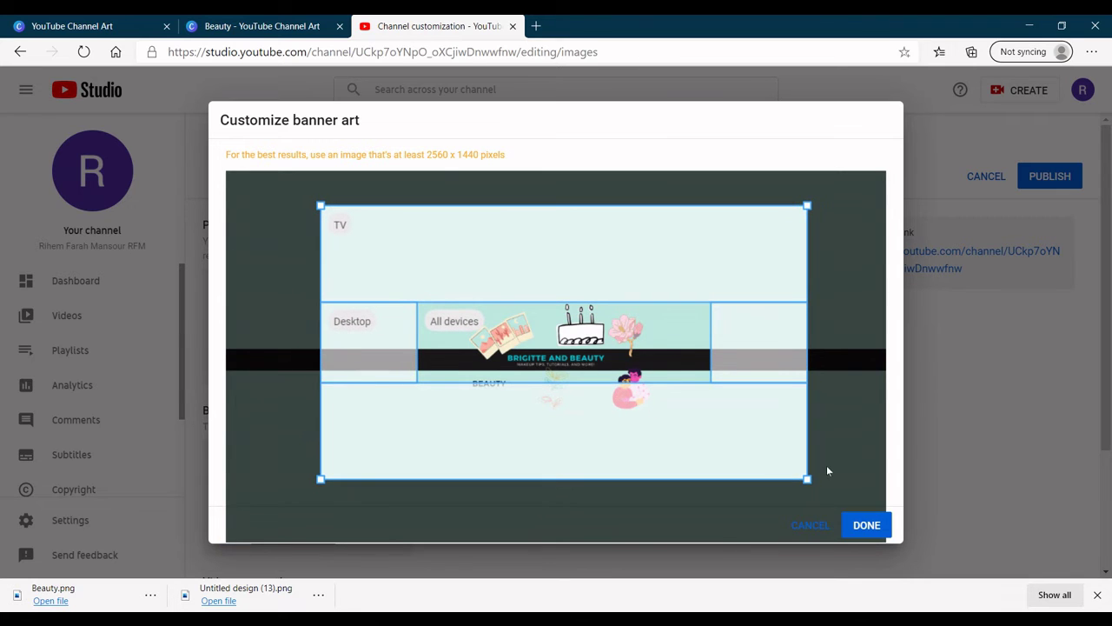
pyautogui.moveTo(808, 479); pyautogui.dragTo(853, 504)
pyautogui.moveTo(683, 450); pyautogui.dragTo(670, 440)
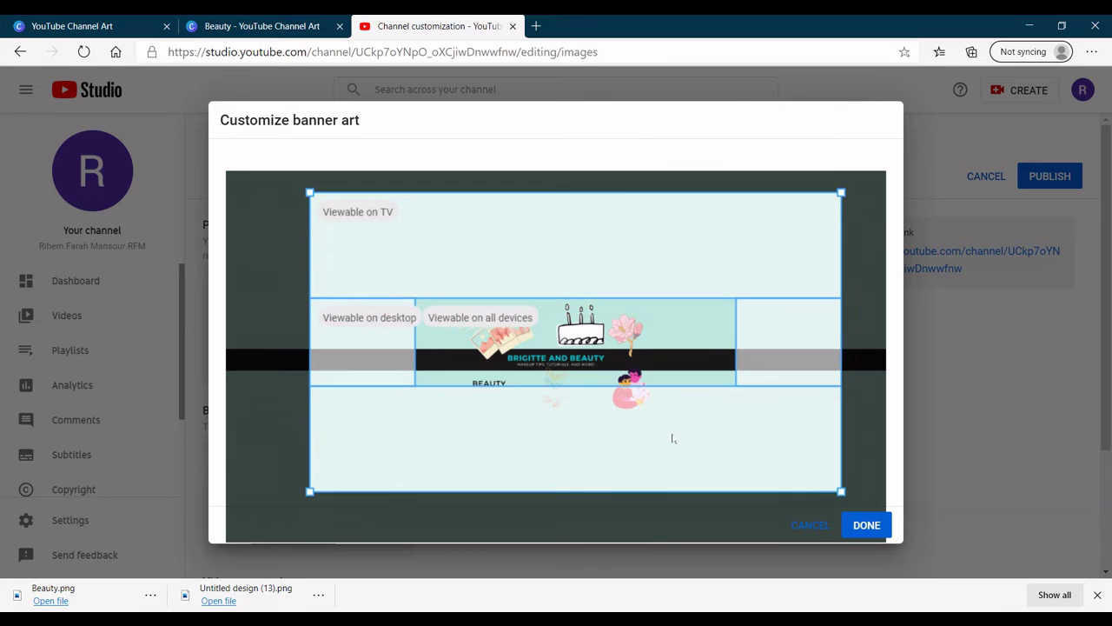
pyautogui.moveTo(844, 493); pyautogui.dragTo(865, 503)
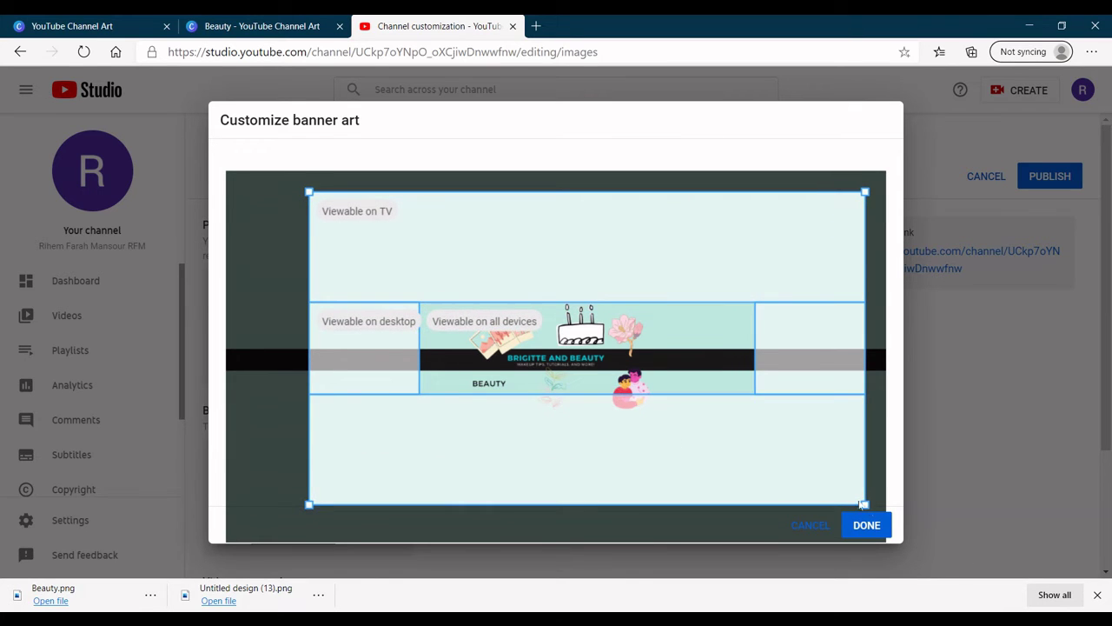
pyautogui.moveTo(710, 450); pyautogui.dragTo(705, 455)
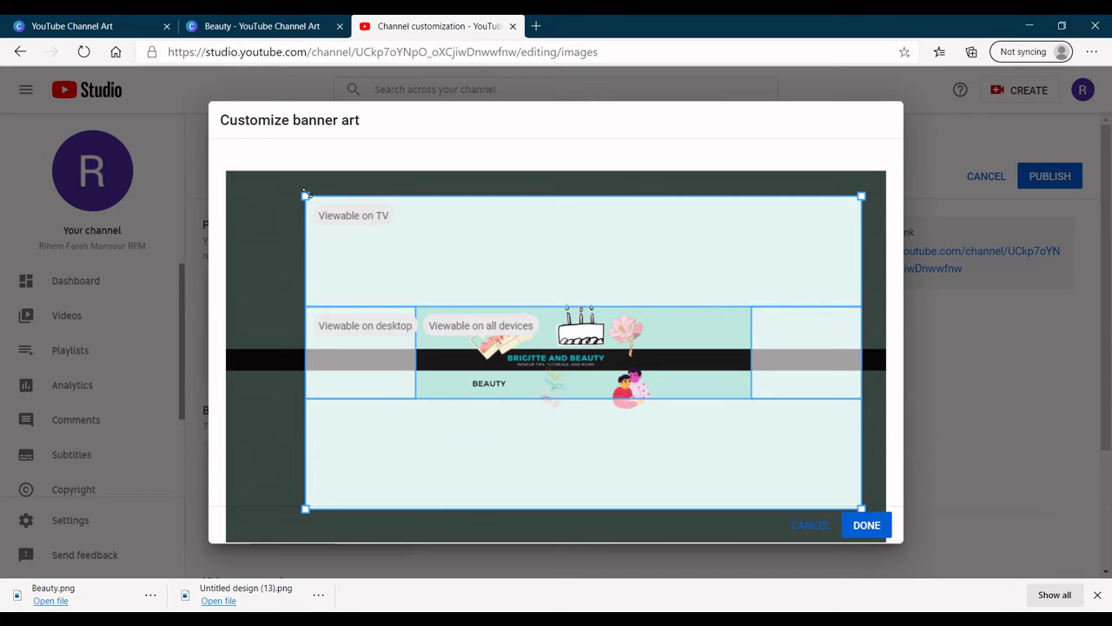
pyautogui.moveTo(306, 196); pyautogui.dragTo(271, 176)
pyautogui.moveTo(628, 470); pyautogui.dragTo(640, 484)
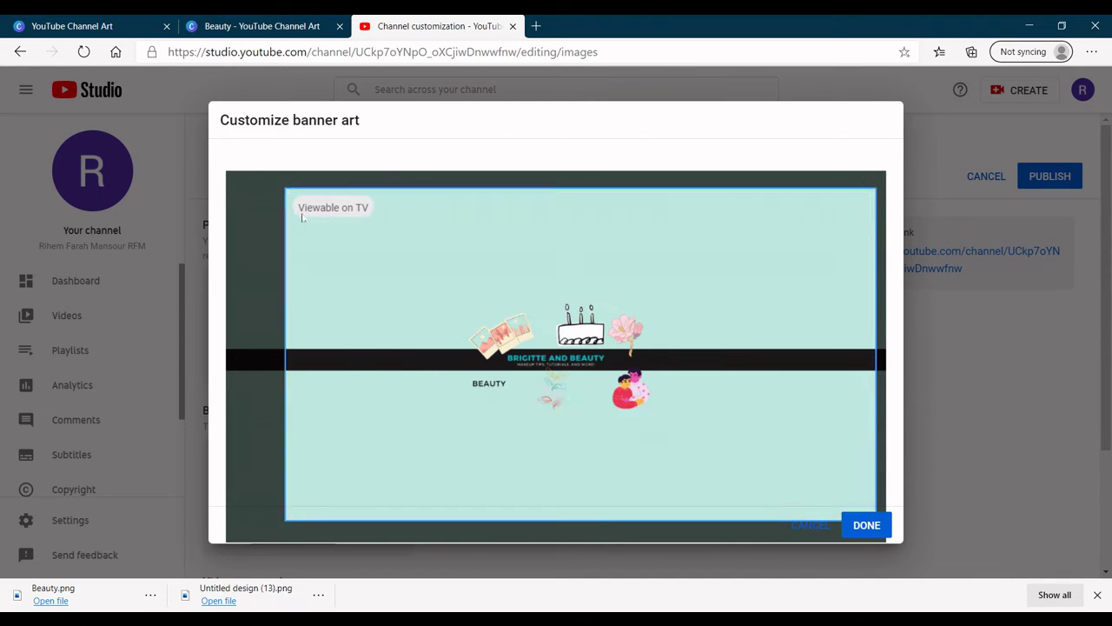
pyautogui.moveTo(478, 359); pyautogui.dragTo(497, 391)
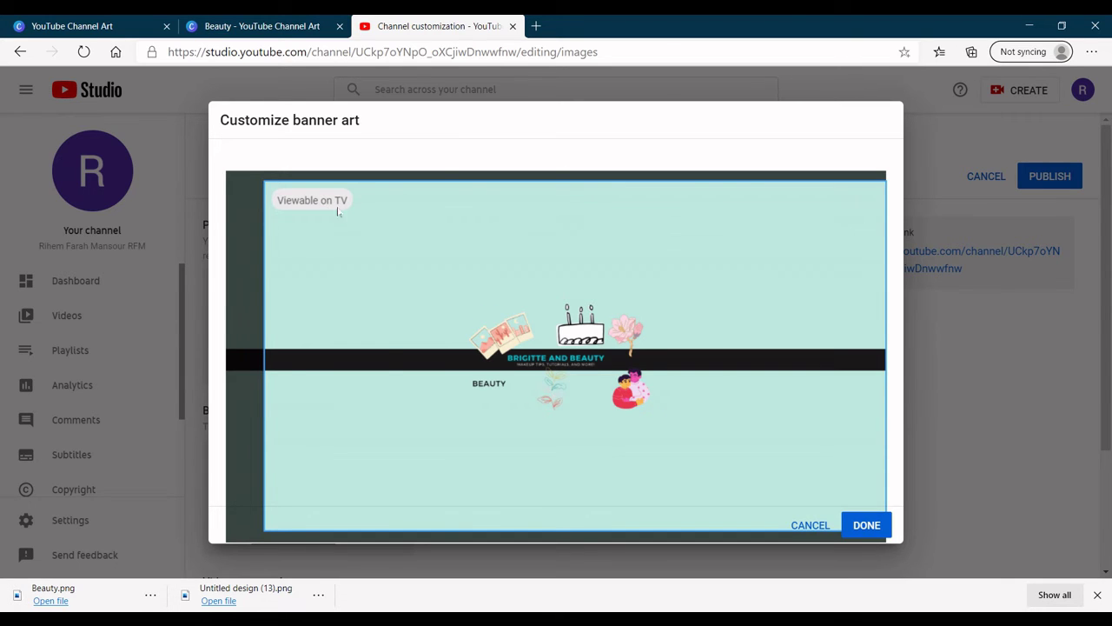
pyautogui.click(817, 522)
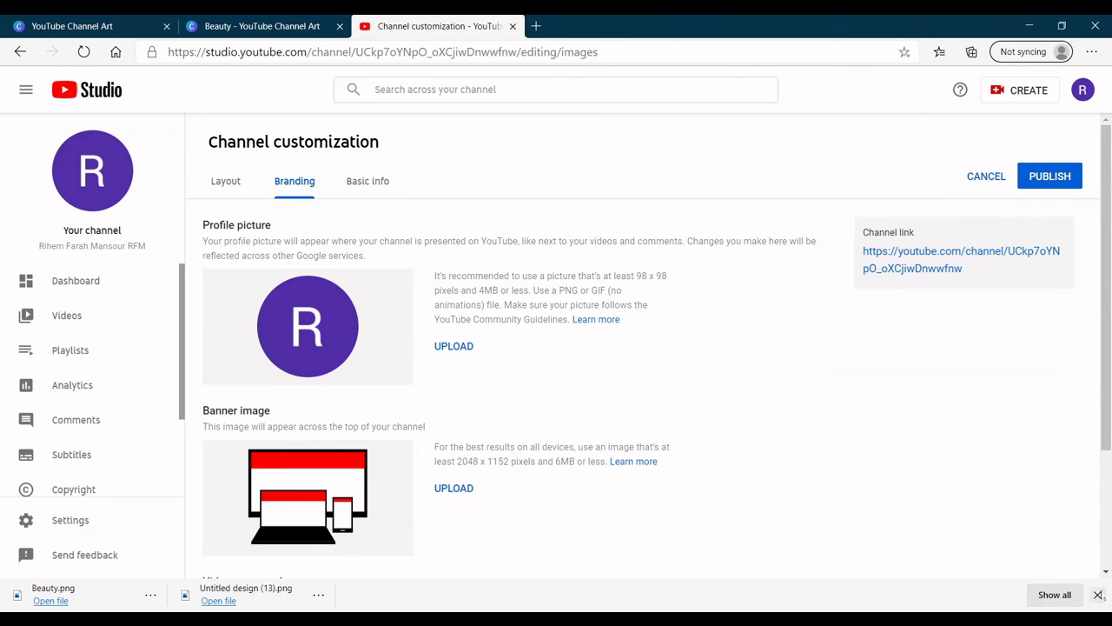
pyautogui.click(1097, 594)
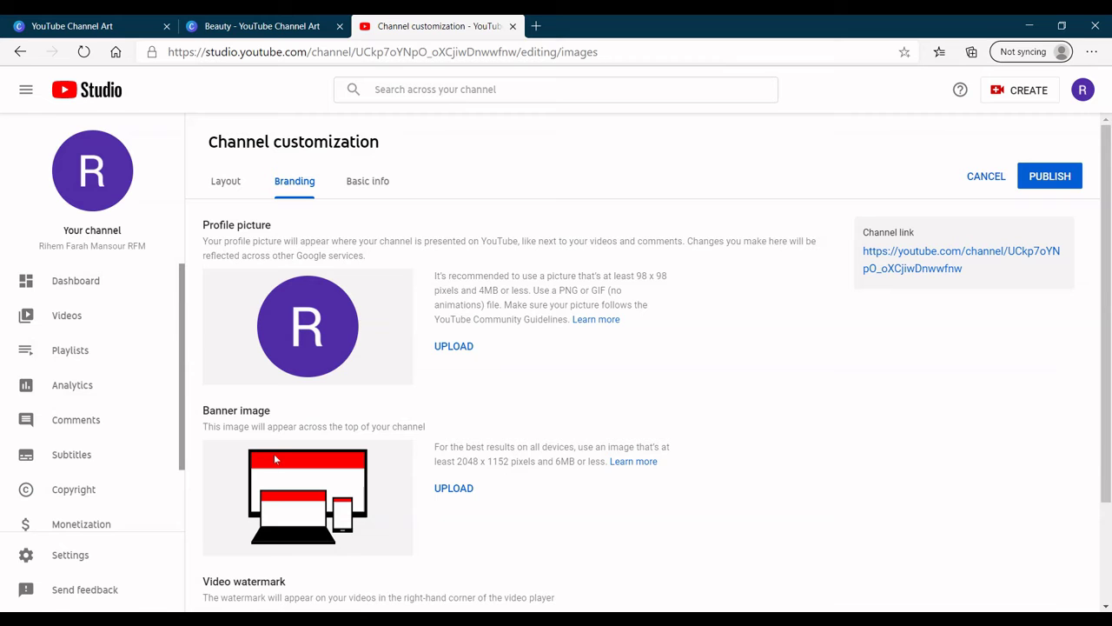
# Return to the Canva design and apply the free template with the red, orange and blue marbled background
pyautogui.click(265, 25)
pyautogui.click(776, 207)
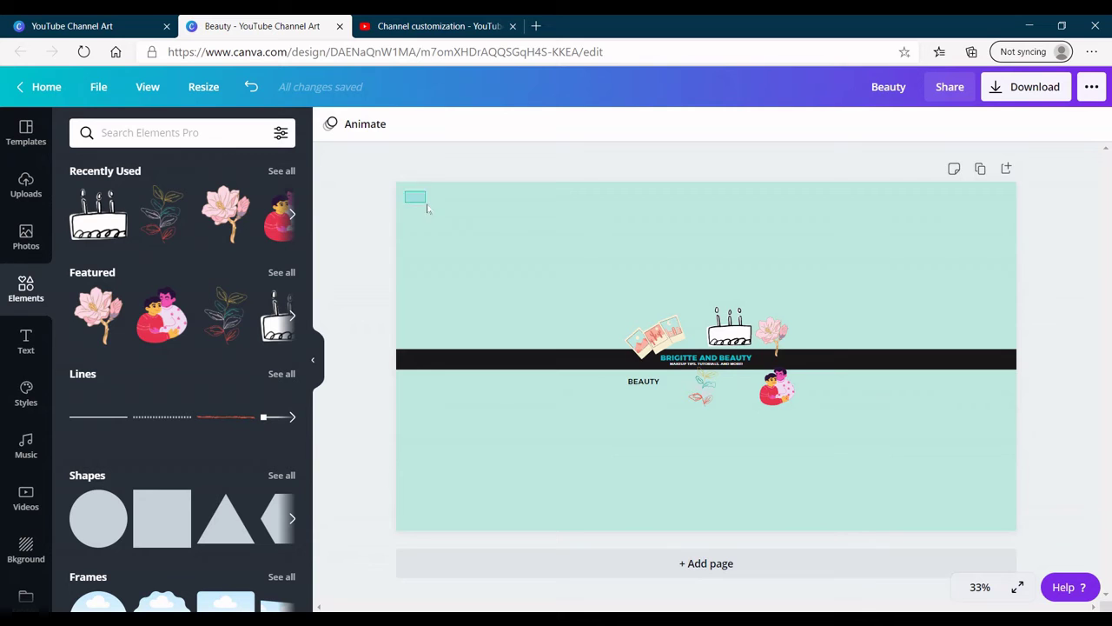
pyautogui.click(27, 130)
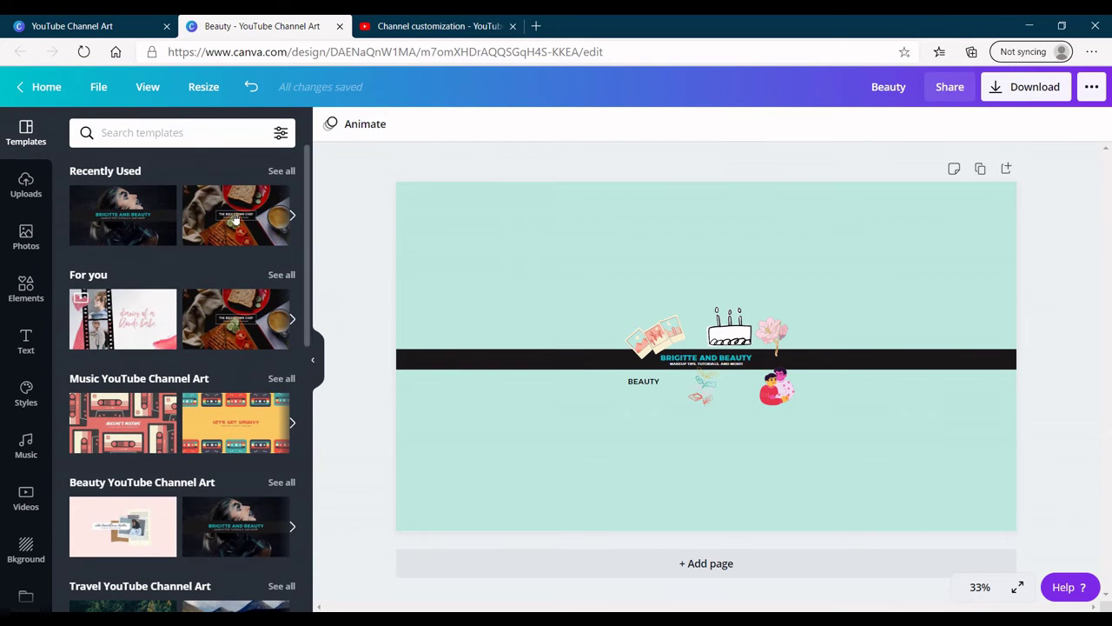
pyautogui.moveTo(310, 272); pyautogui.dragTo(311, 439)
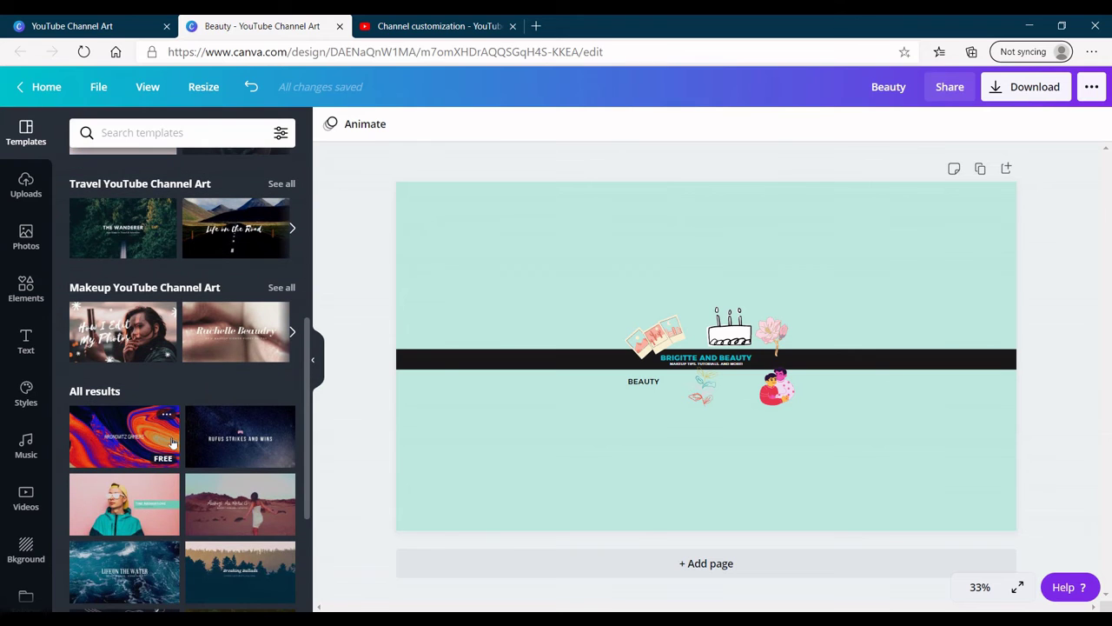
pyautogui.click(172, 443)
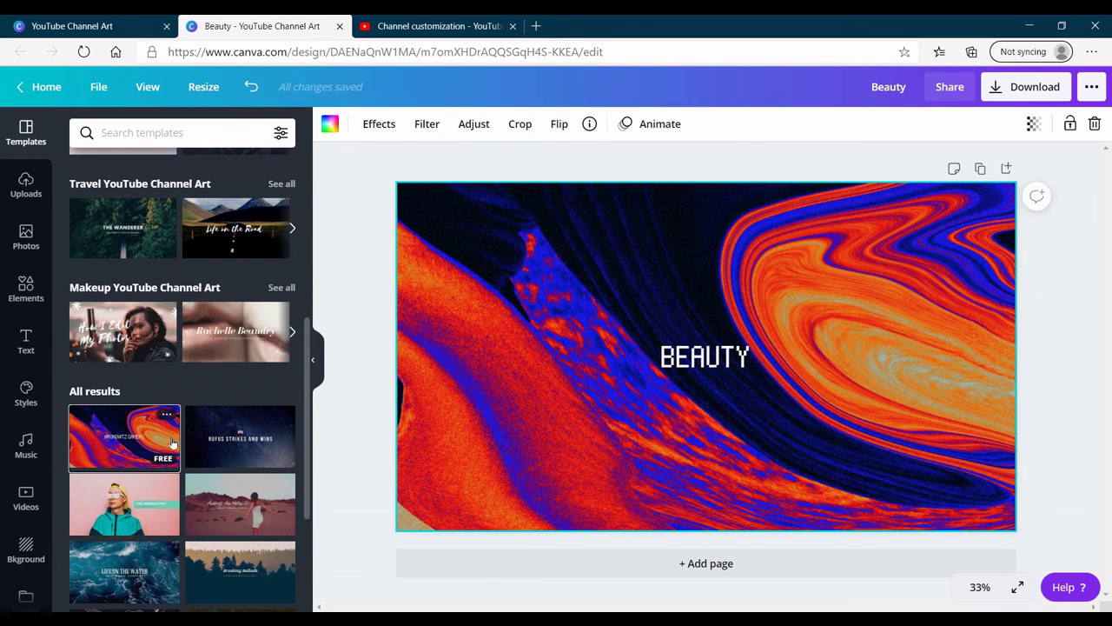
# Try to download the marbled banner as a compressed PNG at size 1, dismiss the confirmation and reload the design
pyautogui.click(1025, 87)
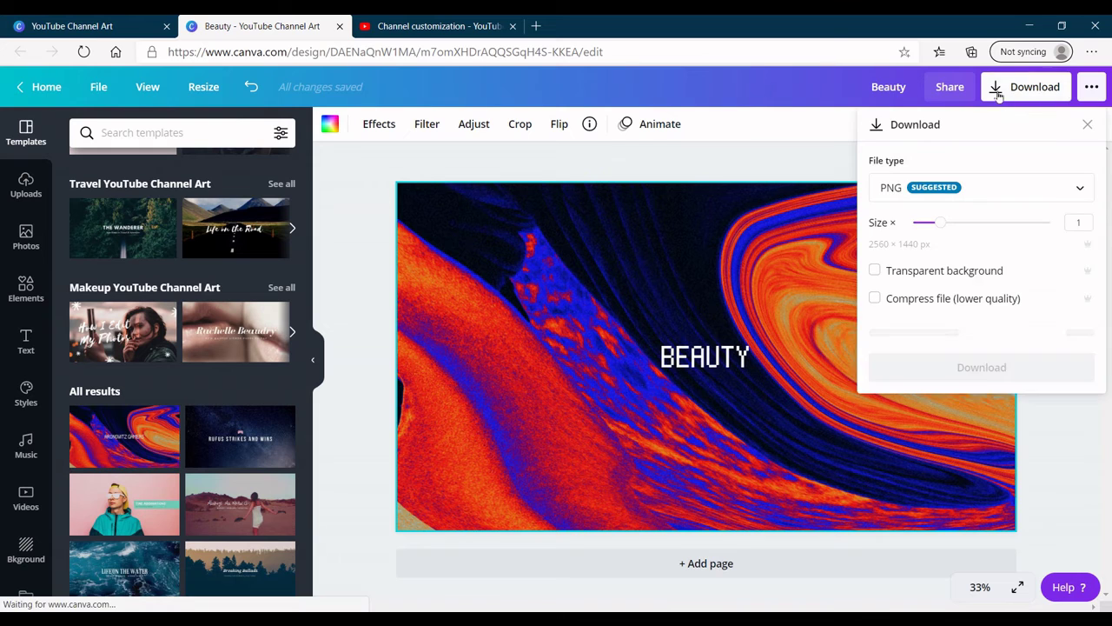
pyautogui.click(890, 298)
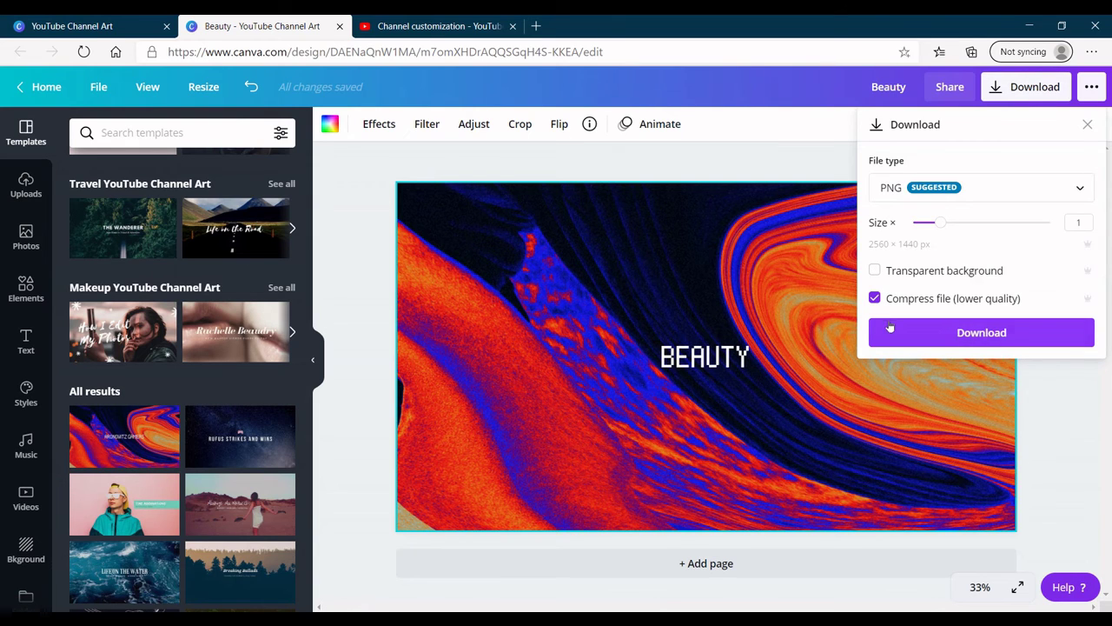
pyautogui.click(890, 330)
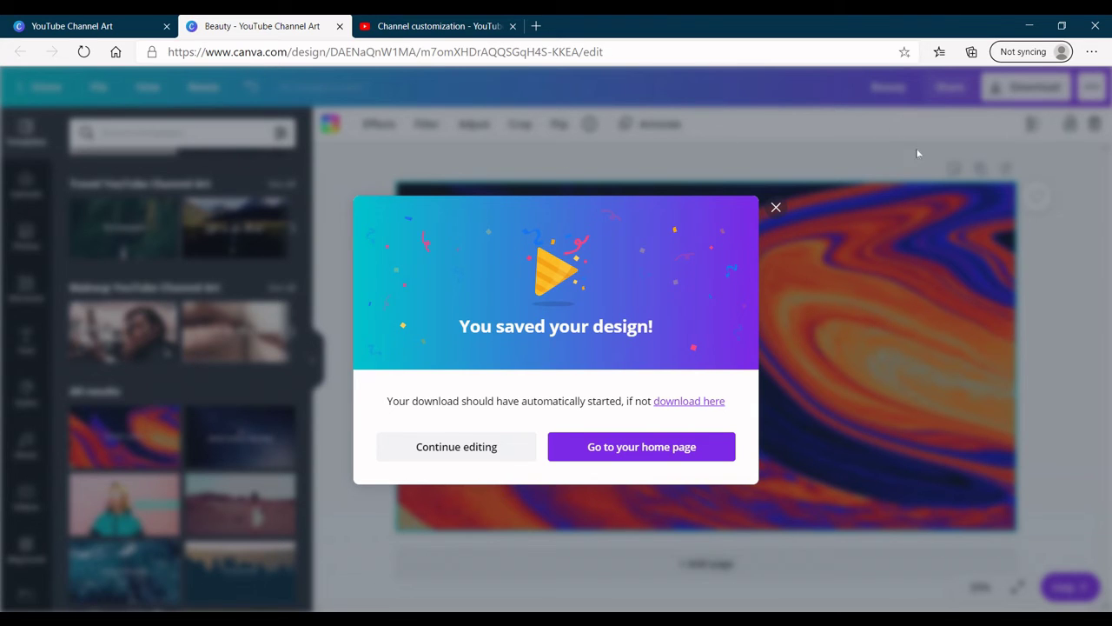
pyautogui.click(775, 210)
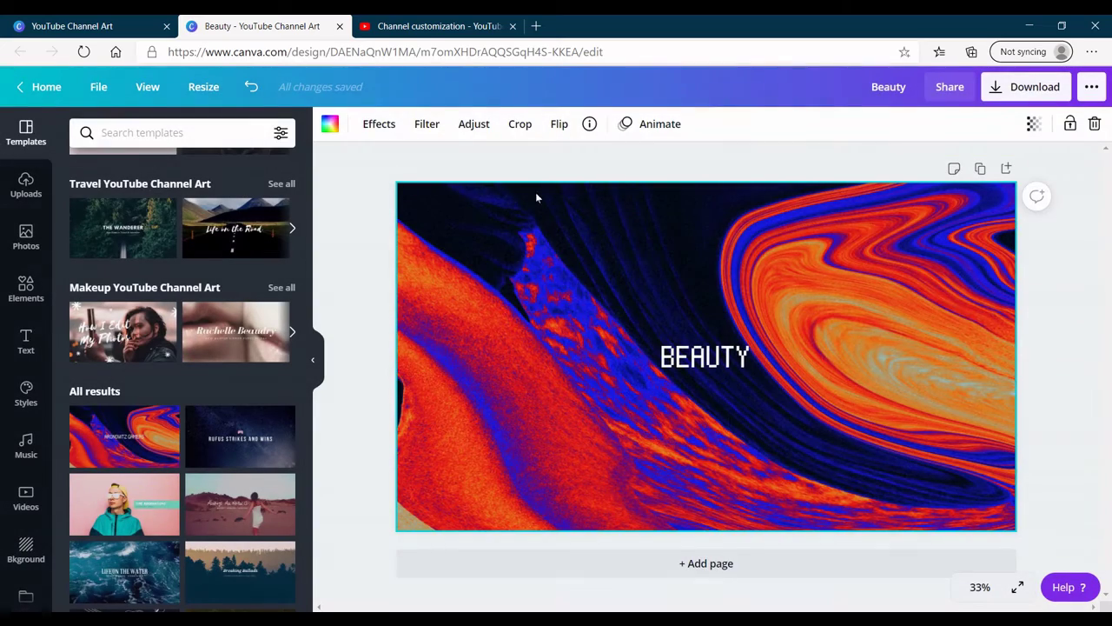
pyautogui.click(84, 52)
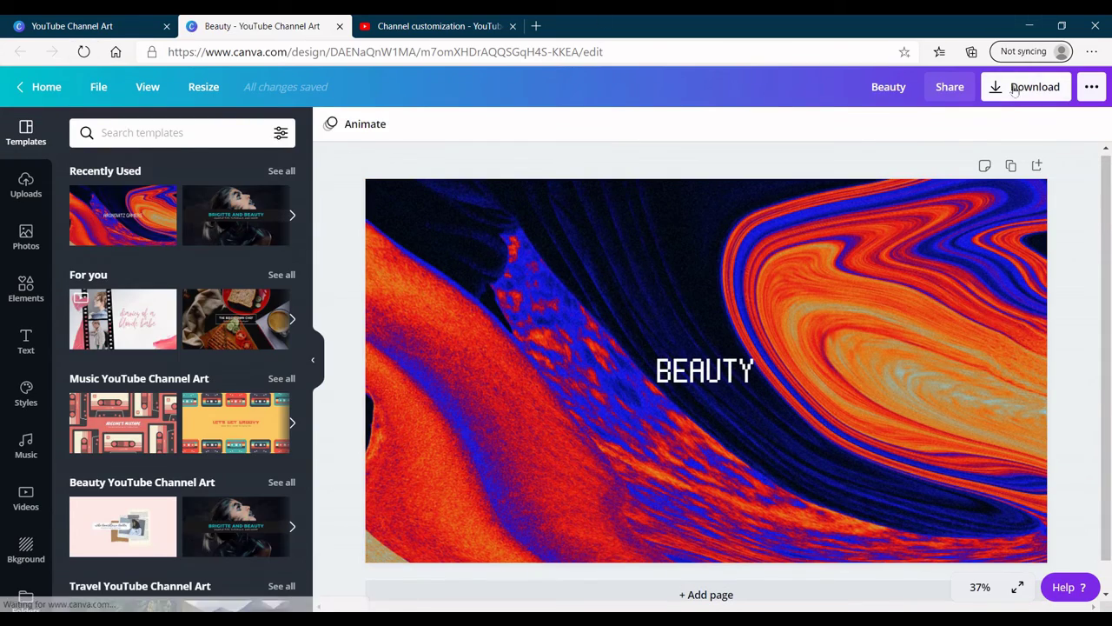
# Download the reloaded banner as a PNG at size 1 (2560 × 1440 px) with file compression enabled
pyautogui.click(1026, 86)
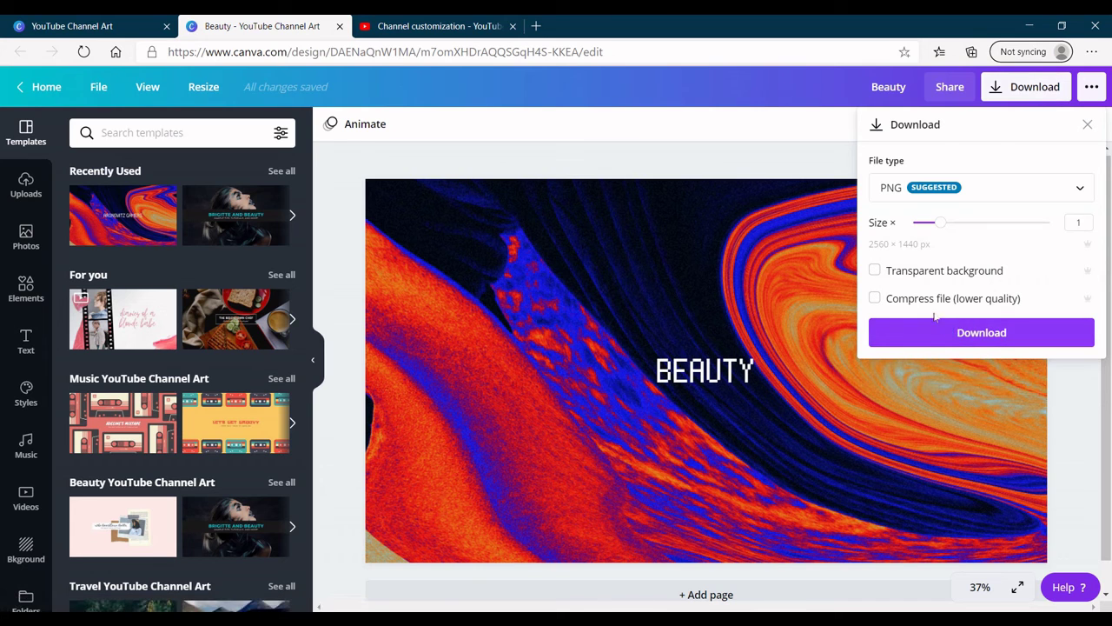
pyautogui.click(889, 298)
pyautogui.click(904, 328)
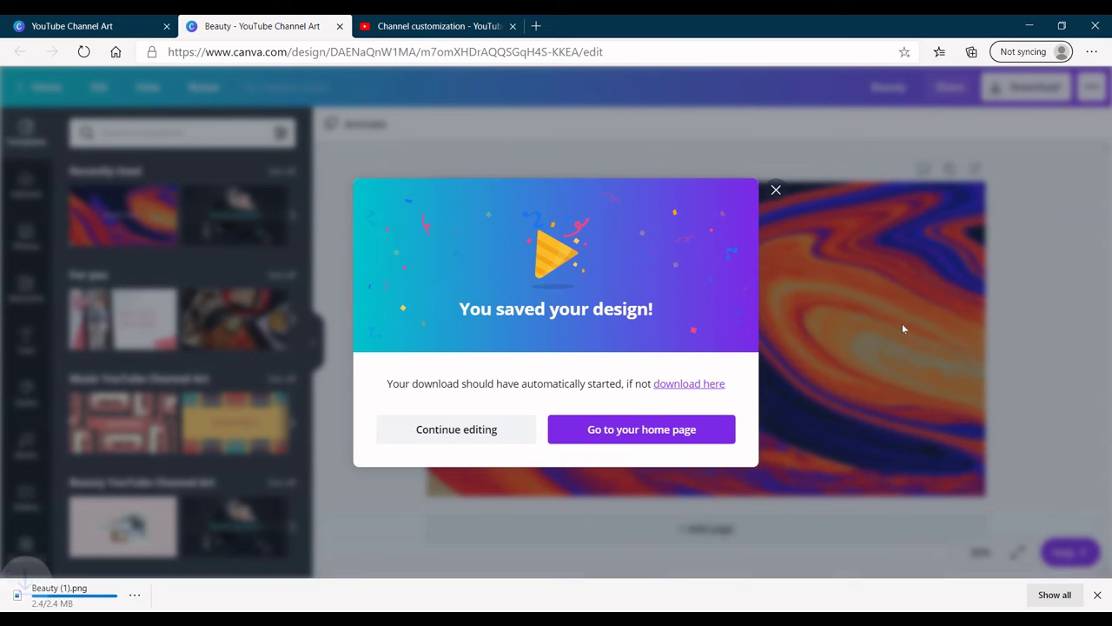
# Switch to YouTube Studio and upload Beauty (1).png as the channel's banner image
pyautogui.click(457, 25)
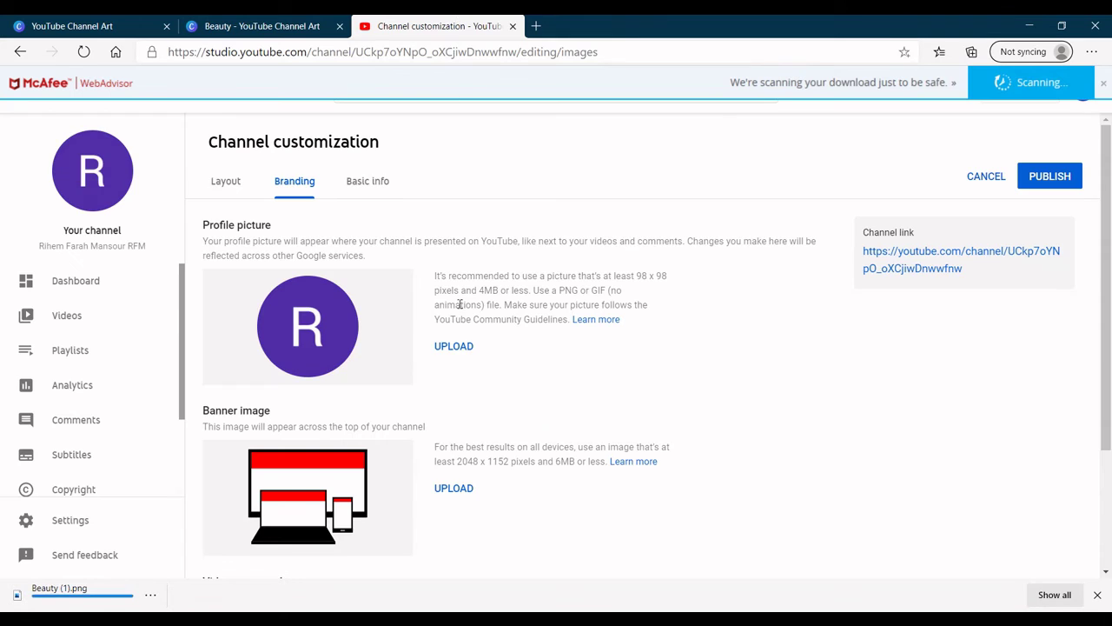
pyautogui.click(454, 487)
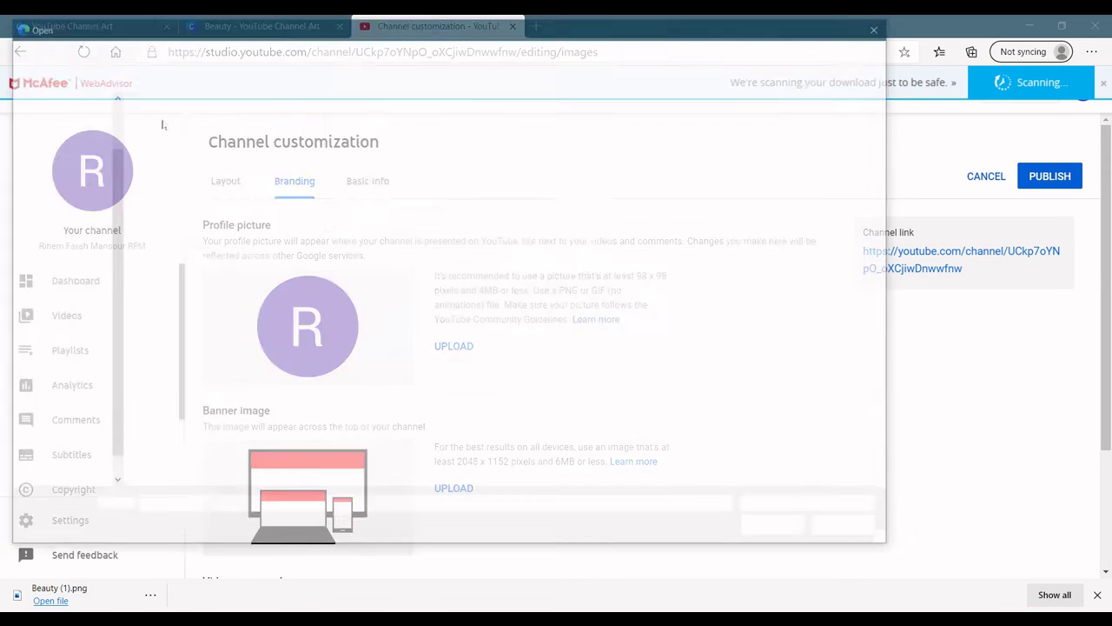
pyautogui.doubleClick(163, 125)
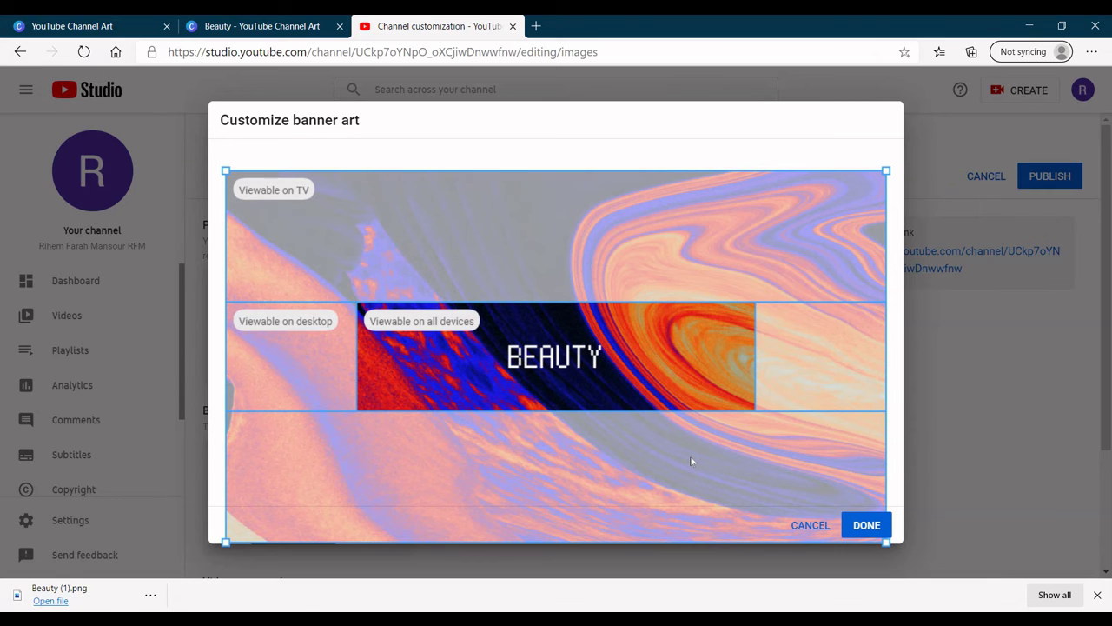
# Shrink the crop frame, centre its all-devices area on the BEAUTY title and check the desktop and TV display areas
pyautogui.moveTo(228, 172); pyautogui.dragTo(445, 316)
pyautogui.moveTo(697, 499); pyautogui.dragTo(524, 379)
pyautogui.moveTo(329, 227); pyautogui.dragTo(504, 323)
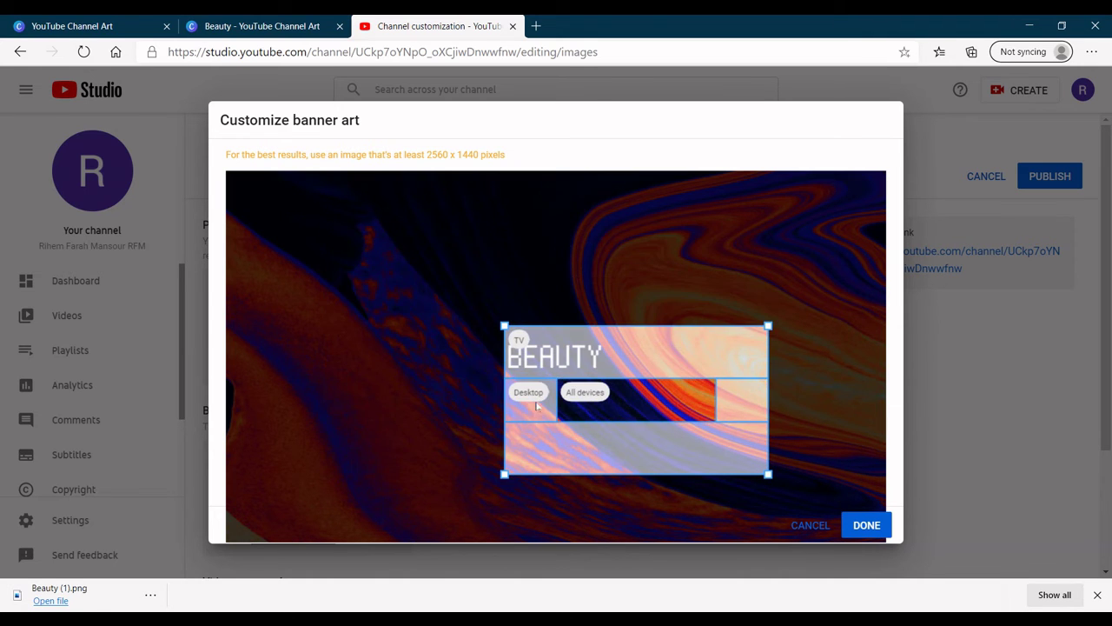
pyautogui.moveTo(642, 468); pyautogui.dragTo(566, 429)
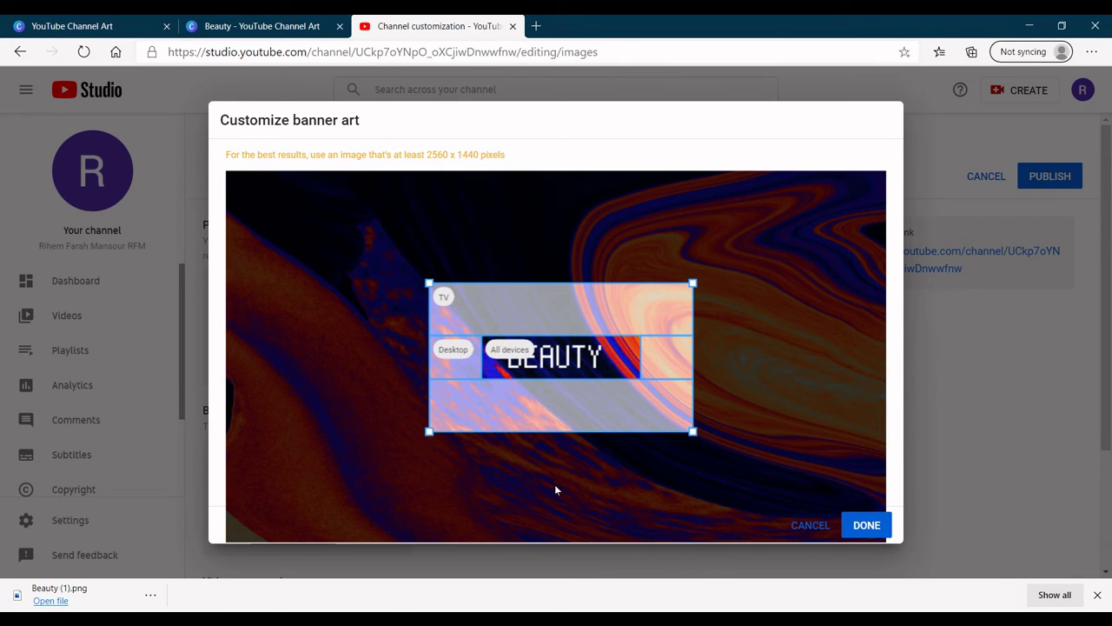
pyautogui.moveTo(454, 350)
pyautogui.moveTo(443, 297)
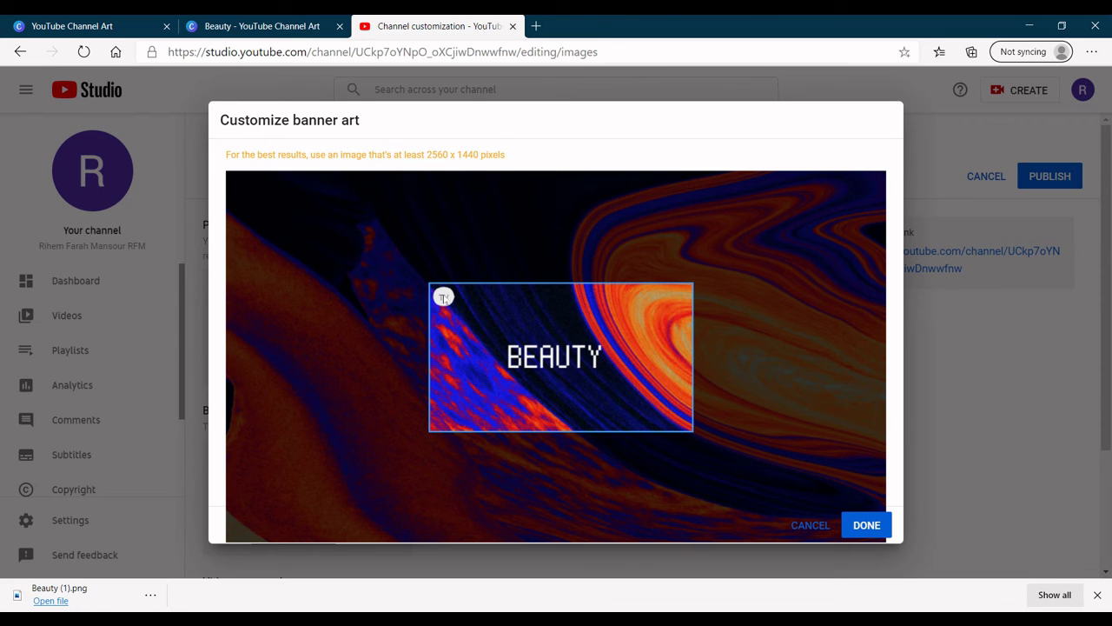
# Accept the banner crop, publish the channel branding changes and dismiss the downloads bar
pyautogui.click(879, 536)
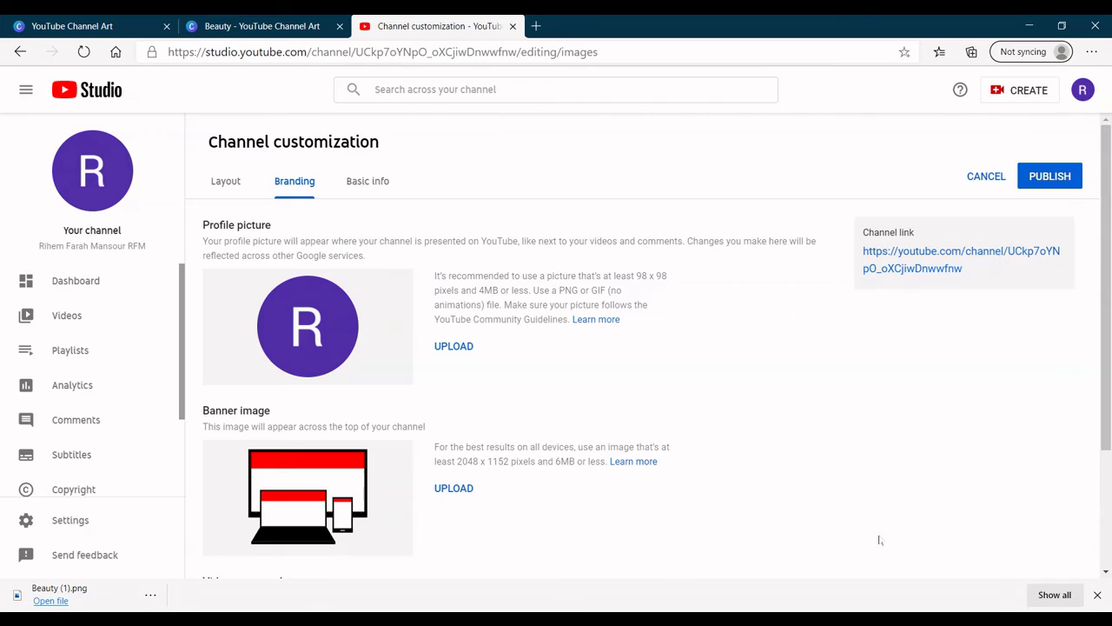
pyautogui.click(1061, 171)
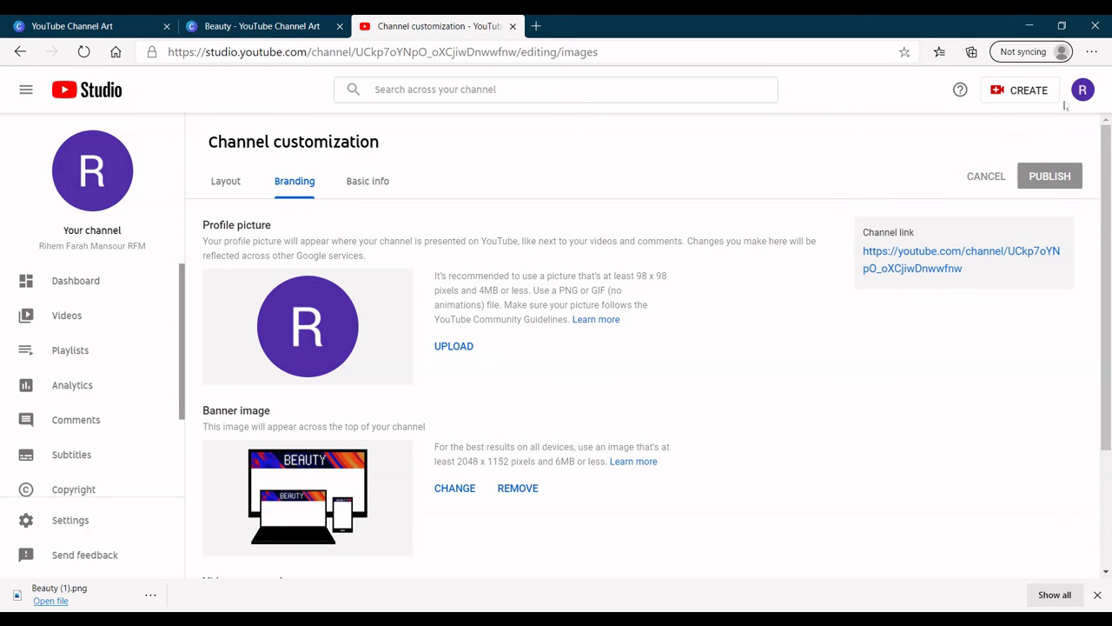
pyautogui.click(1097, 595)
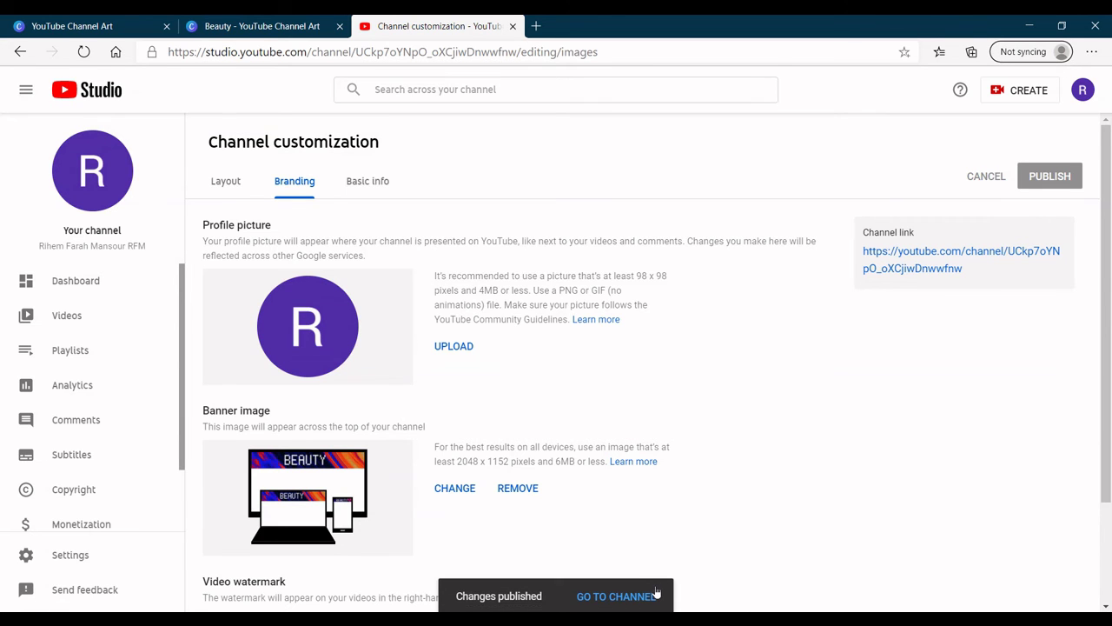
# View the published banner on the channel page, compare it with the Canva with RFM channel's banner and close the page
pyautogui.click(651, 596)
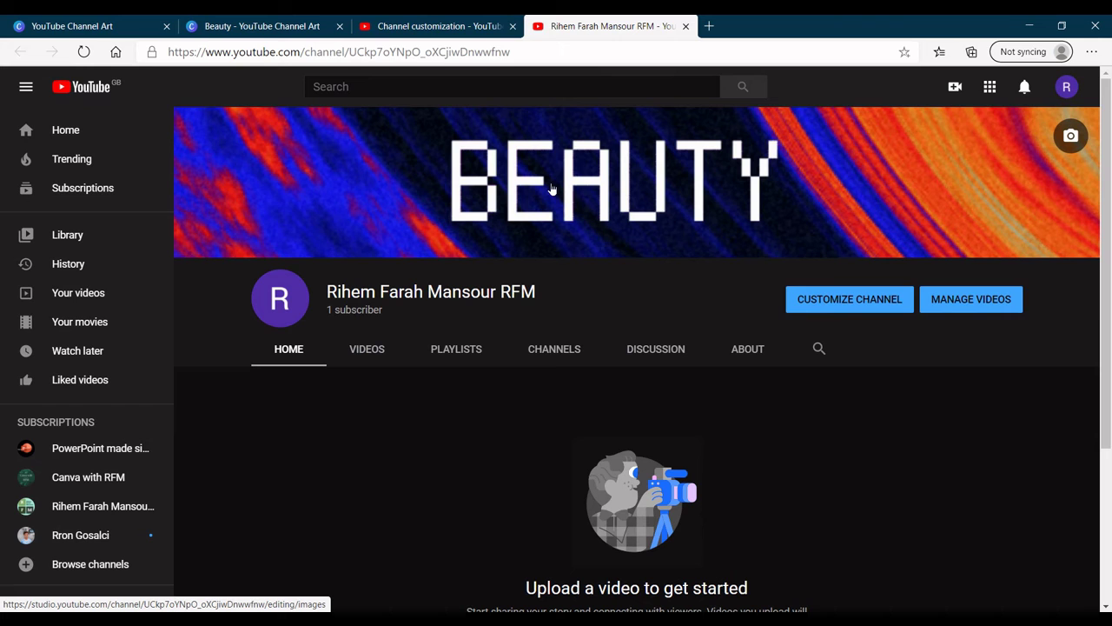
pyautogui.click(113, 483)
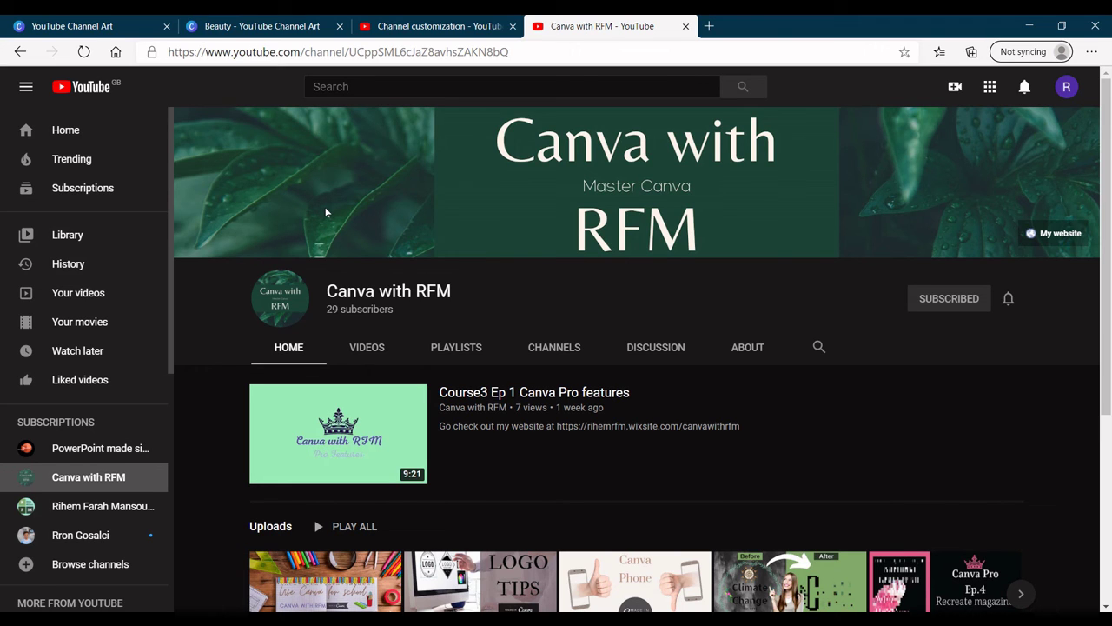
pyautogui.click(686, 26)
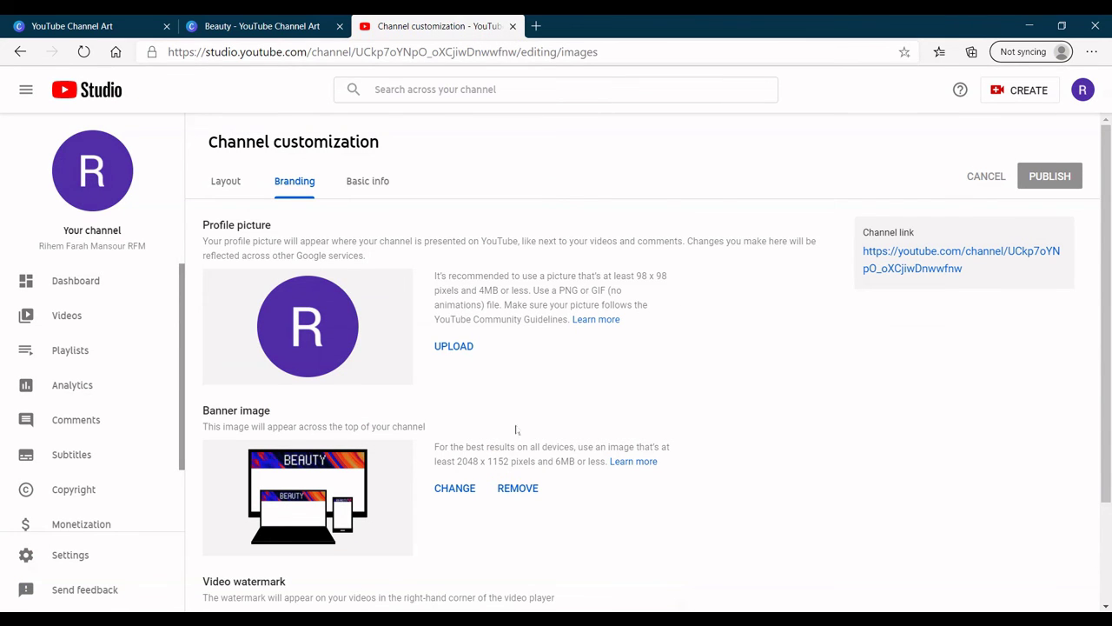
# Remove the channel's banner image, publish the removal and close YouTube Studio
pyautogui.click(521, 487)
pyautogui.click(513, 26)
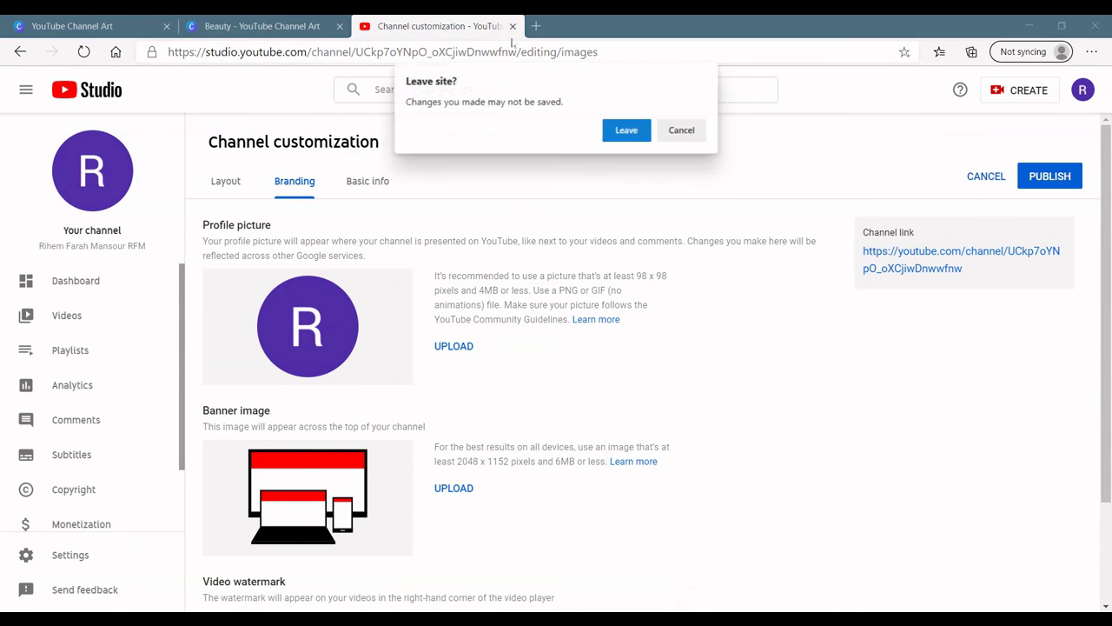
pyautogui.click(690, 133)
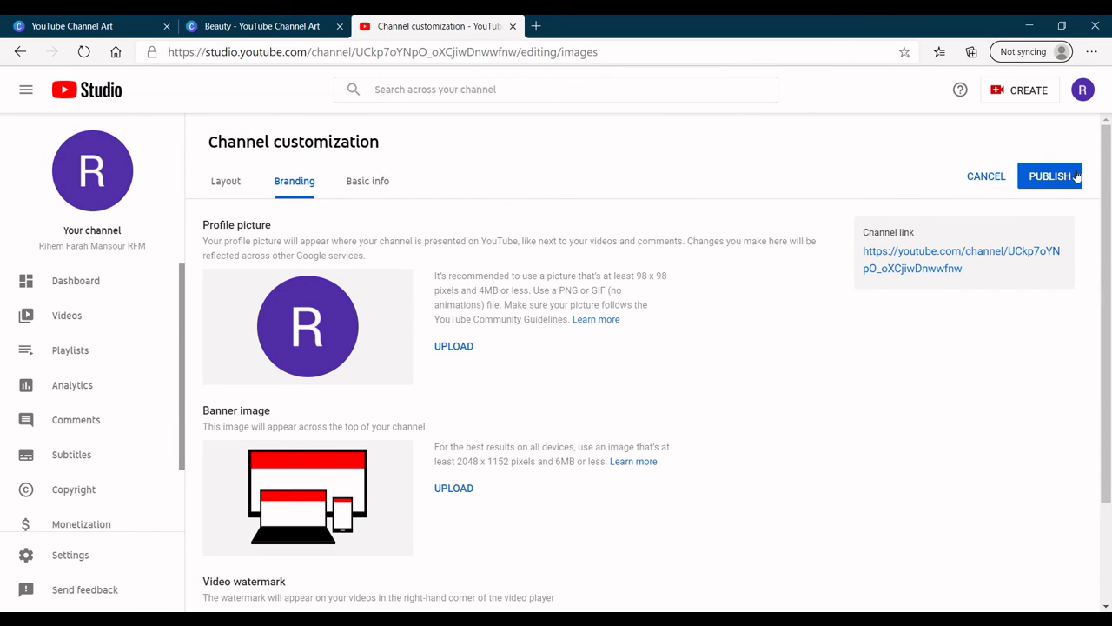
pyautogui.click(1039, 173)
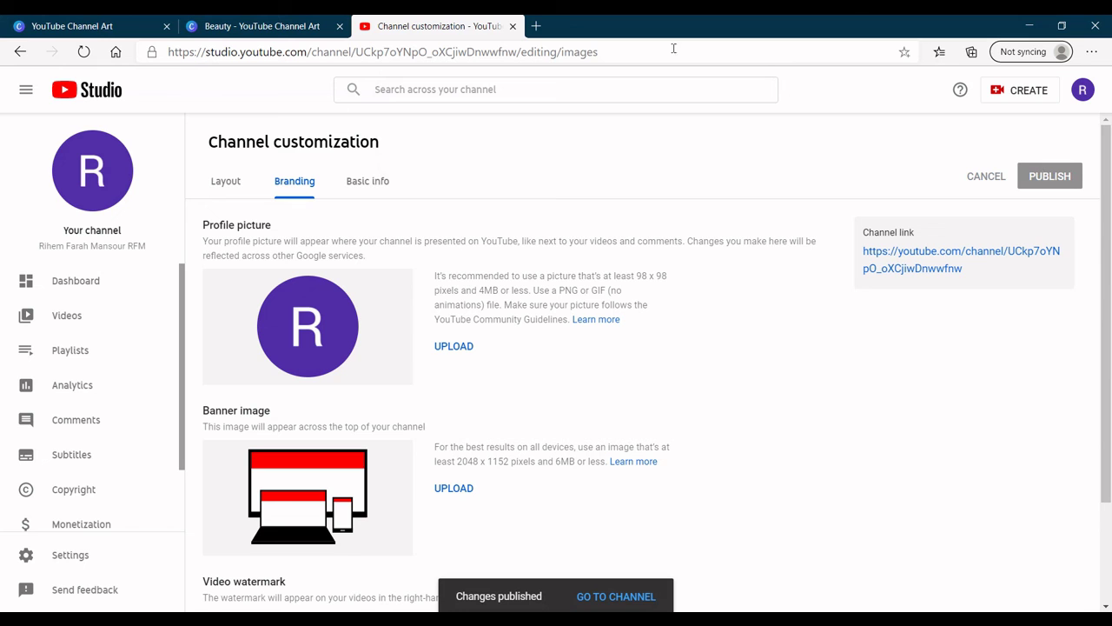
pyautogui.click(512, 26)
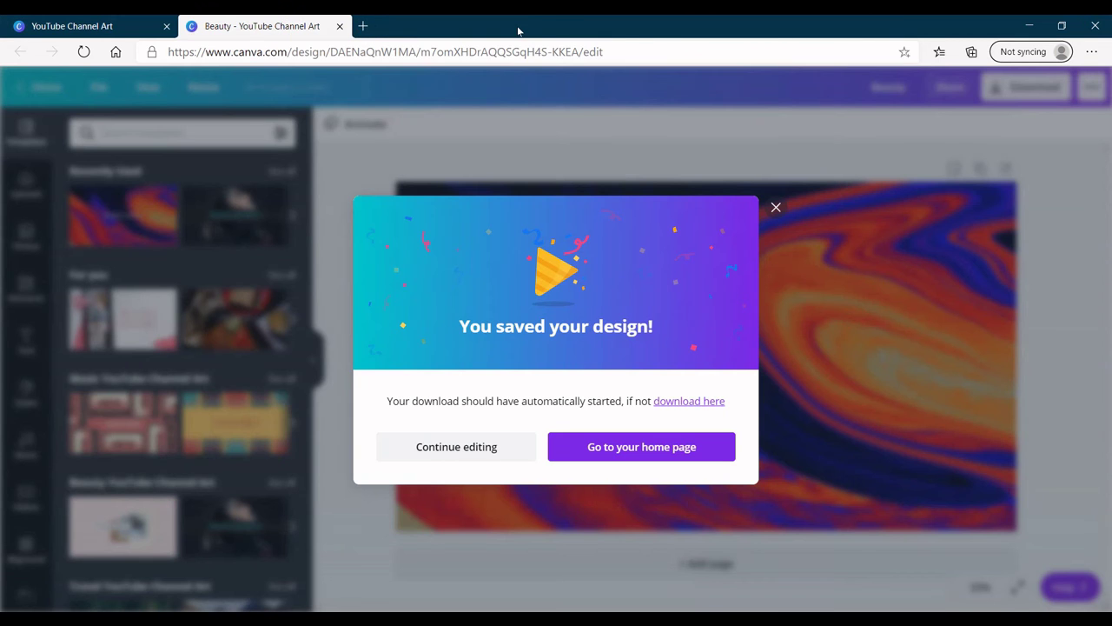
# Close the Beauty design and browse the YouTube Channel Art templates before returning to Canva's home page
pyautogui.click(339, 26)
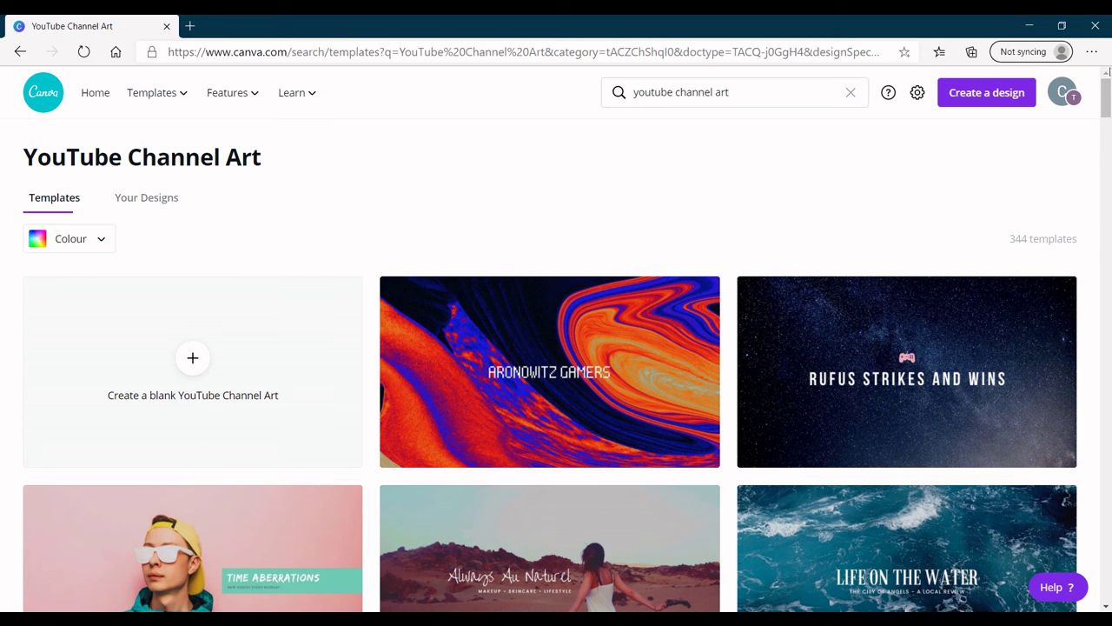
pyautogui.scroll(-3, 905, 189)
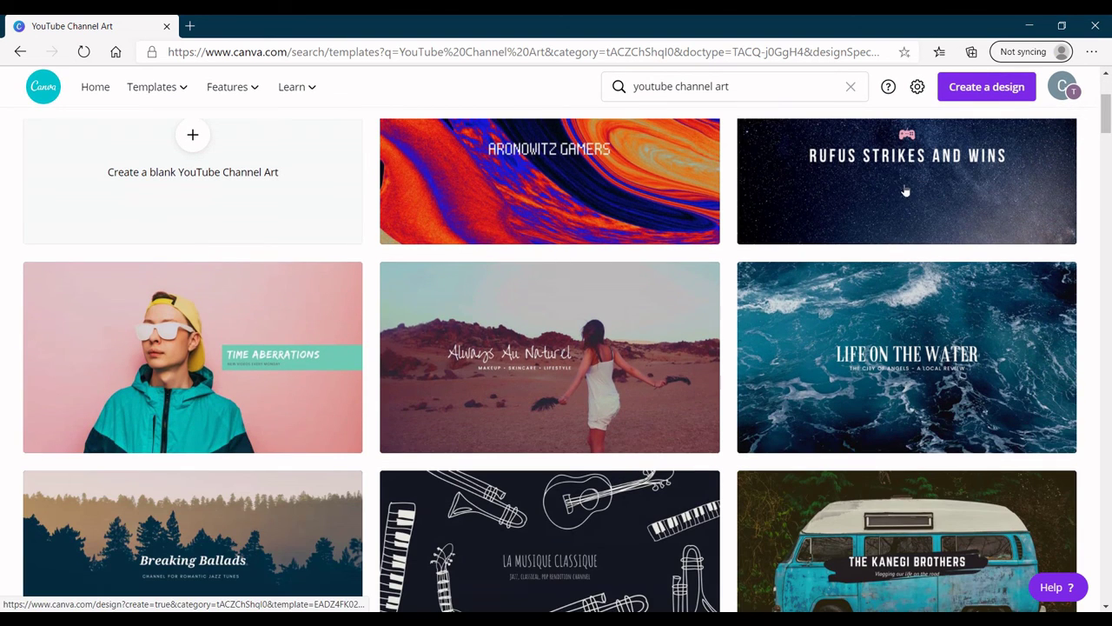
pyautogui.moveTo(252, 347)
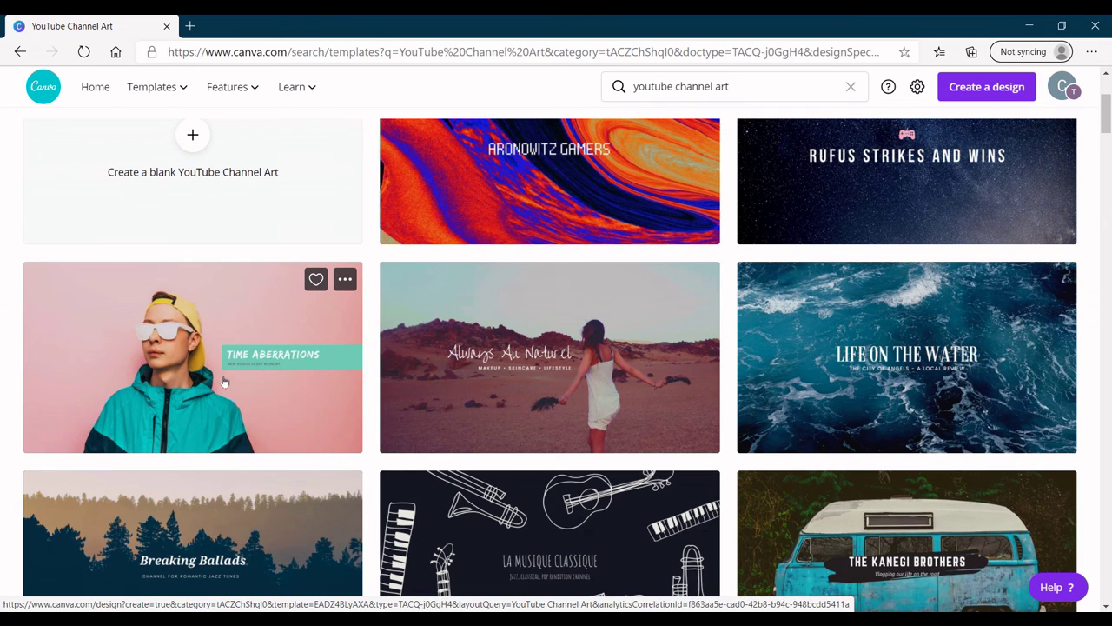
pyautogui.moveTo(808, 389)
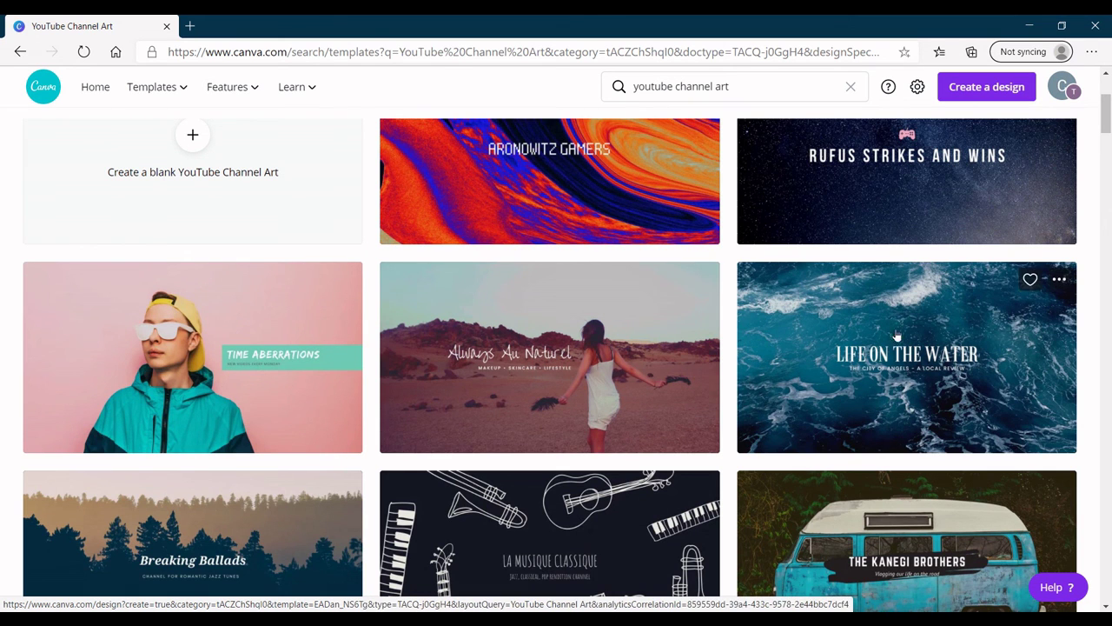
pyautogui.moveTo(1106, 131); pyautogui.dragTo(1108, 155)
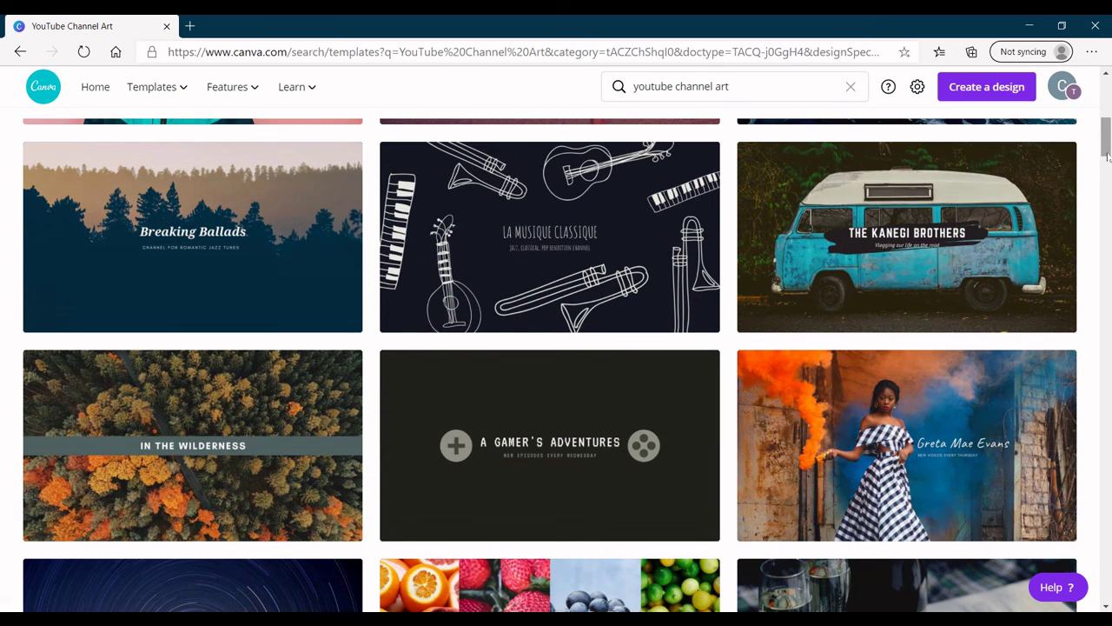
pyautogui.scroll(-2, 1107, 154)
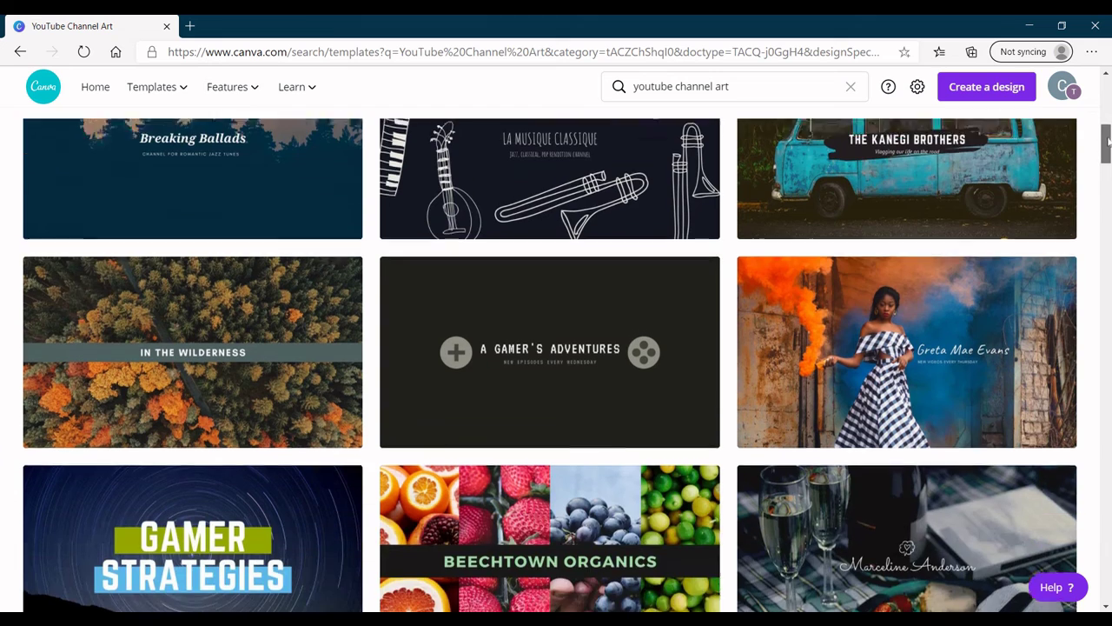
pyautogui.scroll(10, 1108, 148)
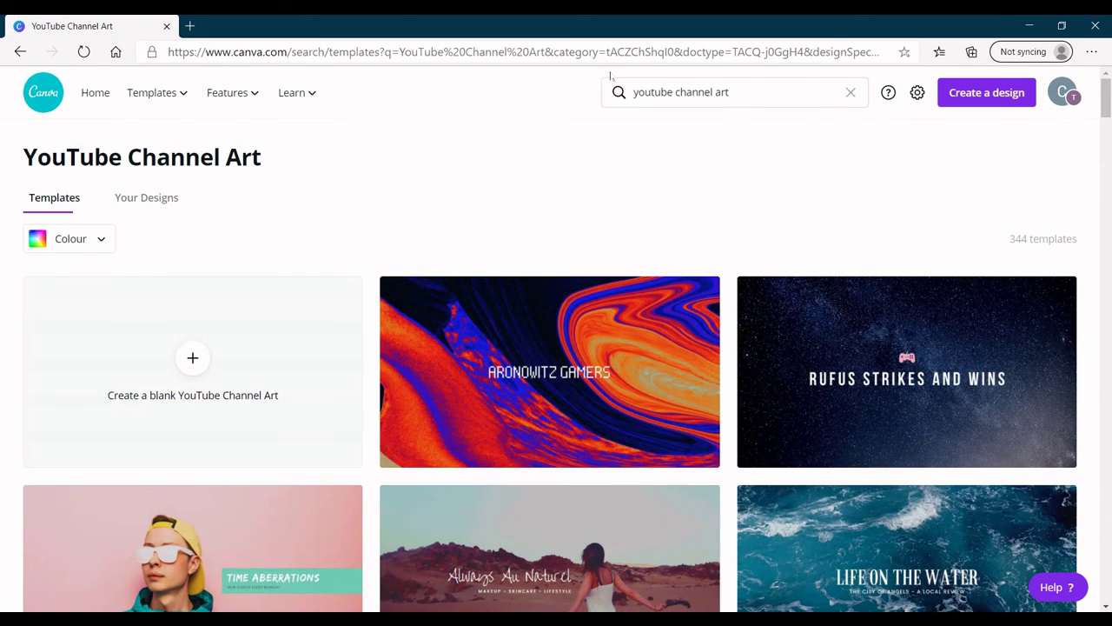
pyautogui.click(90, 92)
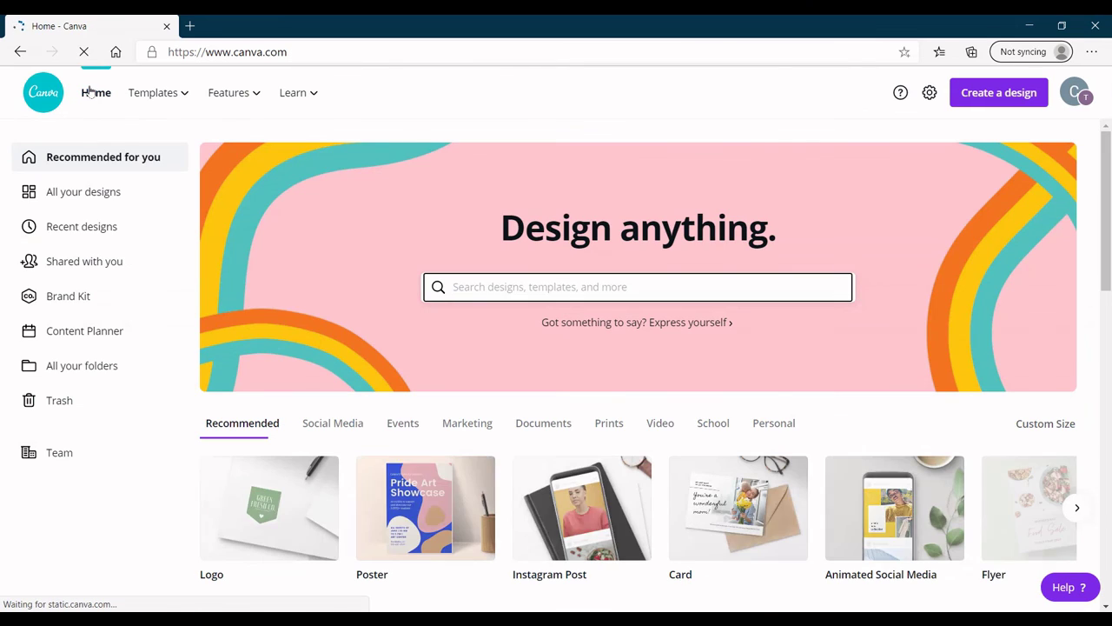